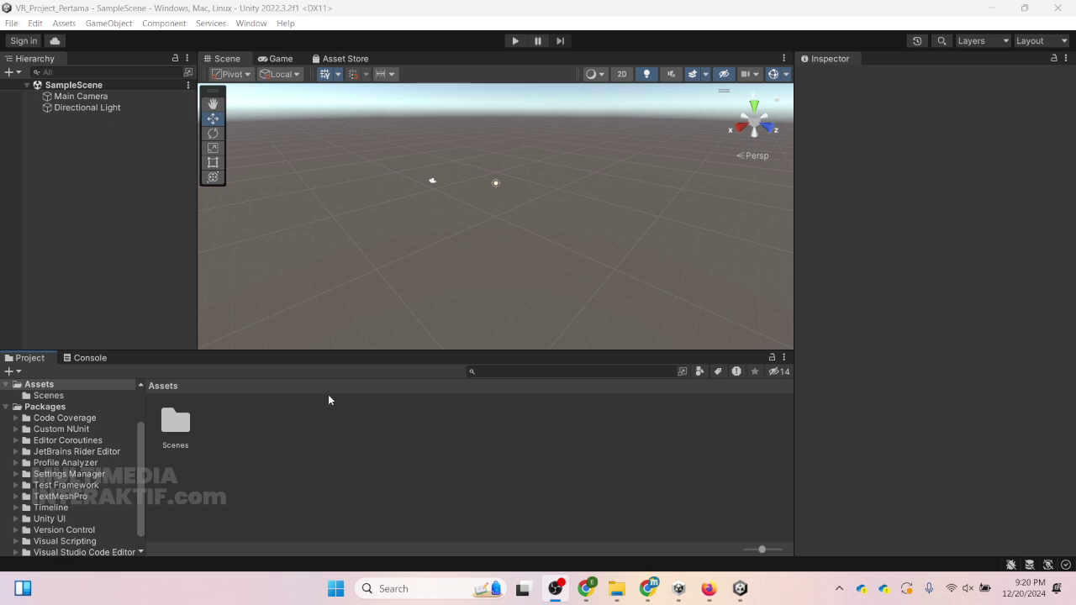
Step: Browse the contents of the project's Packages and Assets folders
{"action": "left_click", "coordinate": [12, 409]}
{"action": "left_click", "coordinate": [7, 407]}
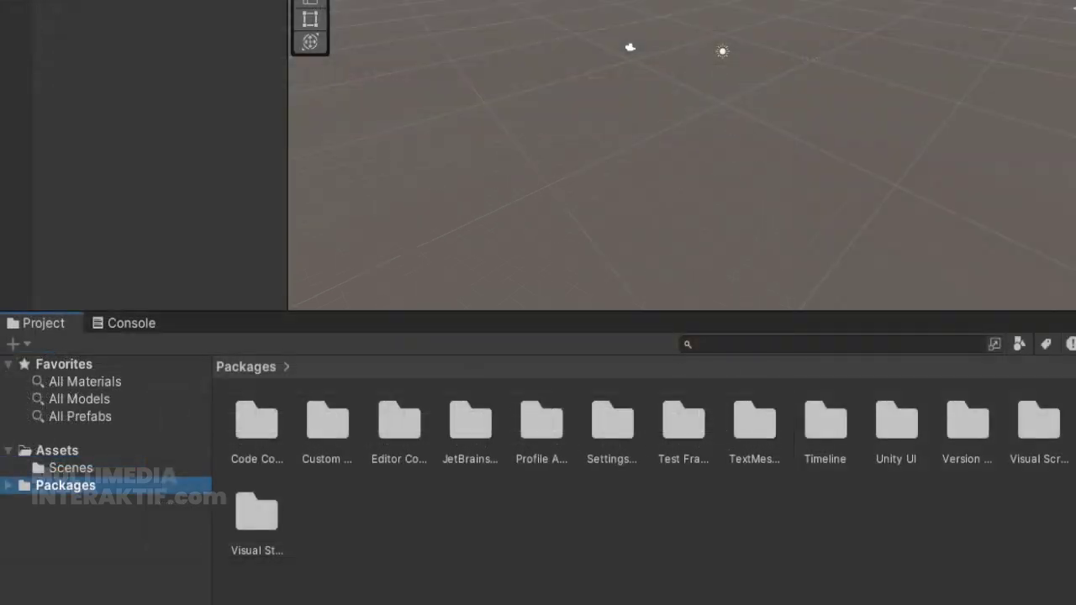
{"action": "left_click", "coordinate": [401, 451]}
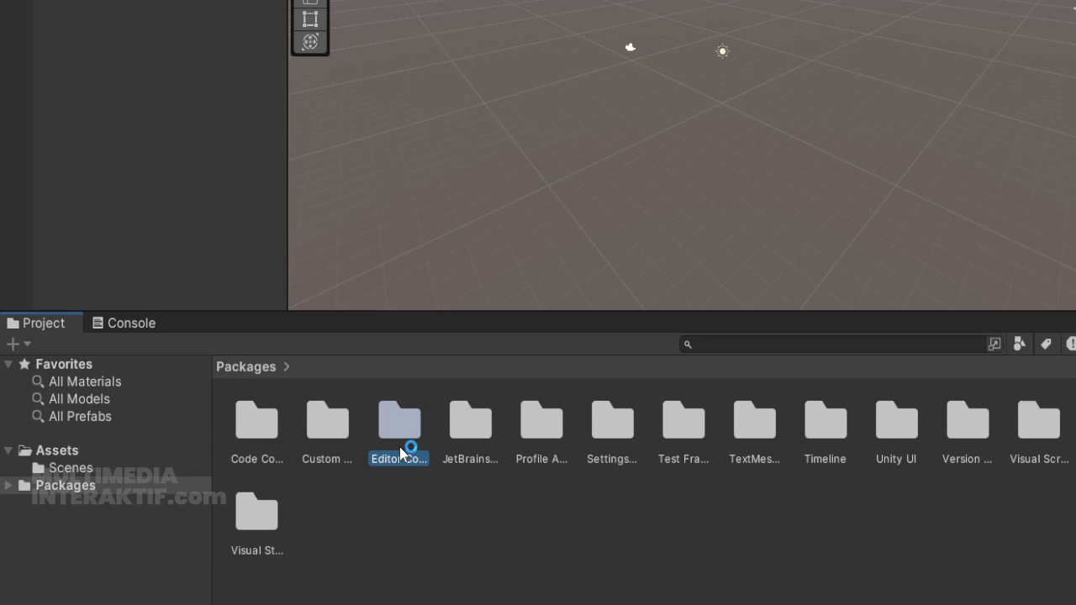
{"action": "left_click", "coordinate": [68, 468]}
{"action": "left_click", "coordinate": [73, 454]}
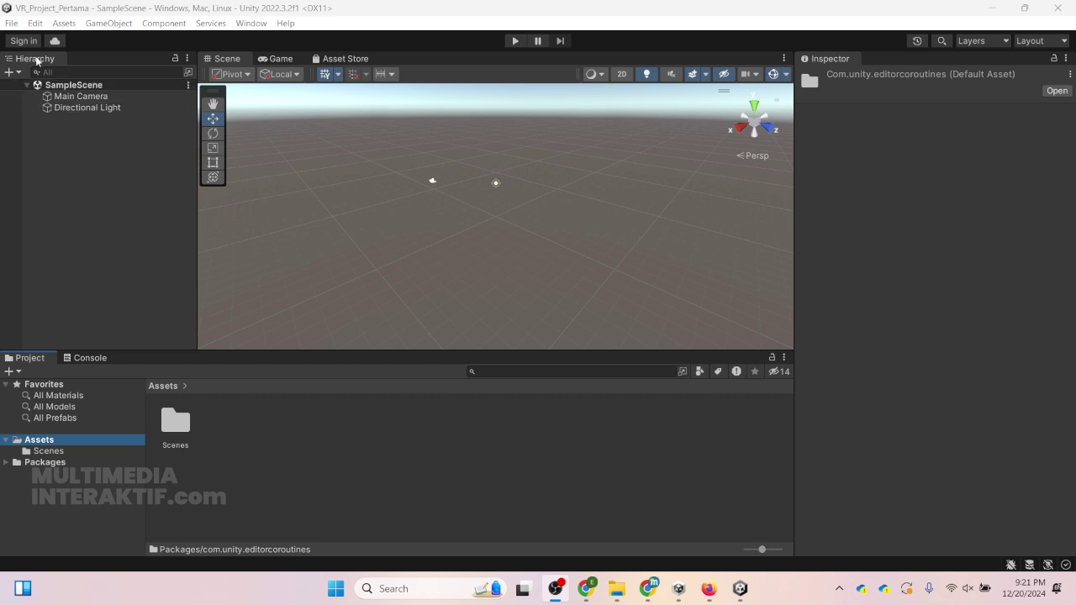
Step: Inspect the properties of SampleScene's Main Camera and Directional Light objects
{"action": "left_click", "coordinate": [51, 107]}
{"action": "left_click", "coordinate": [68, 87]}
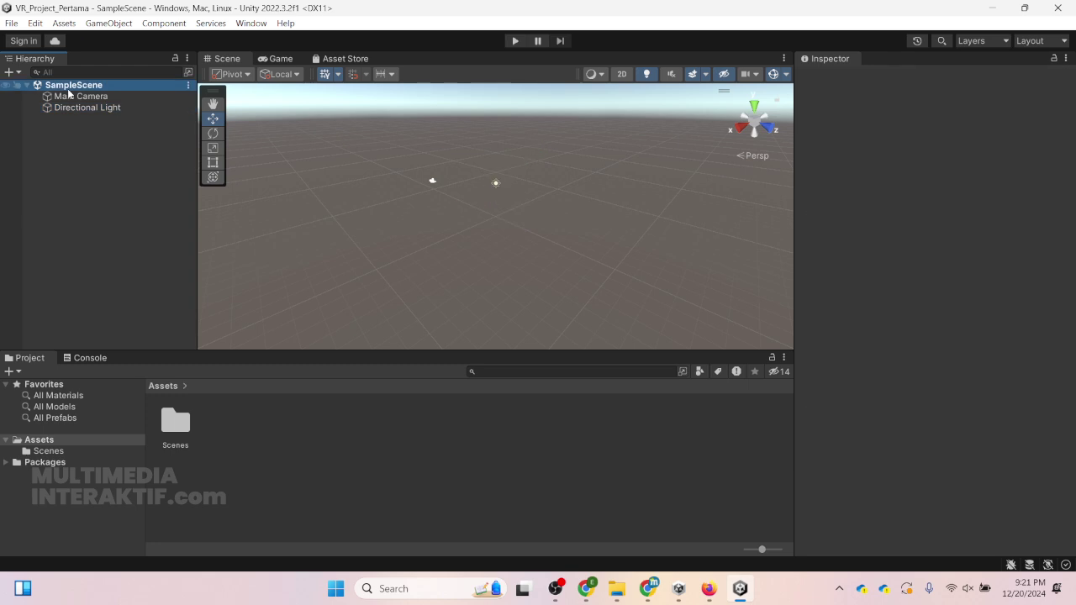
{"action": "left_click", "coordinate": [68, 96]}
{"action": "left_click", "coordinate": [67, 108]}
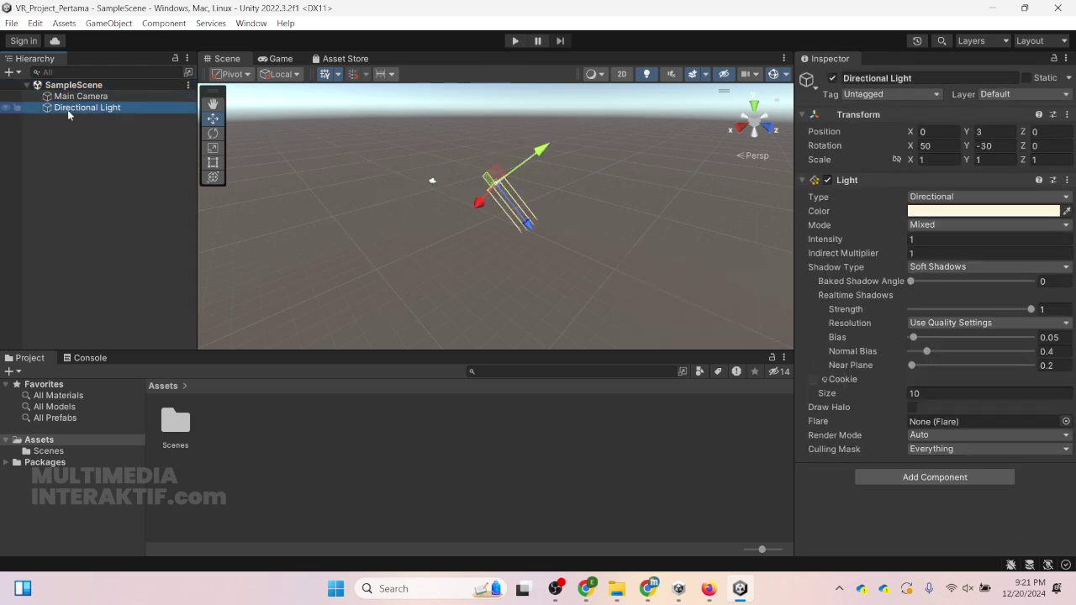
{"action": "left_click", "coordinate": [68, 97]}
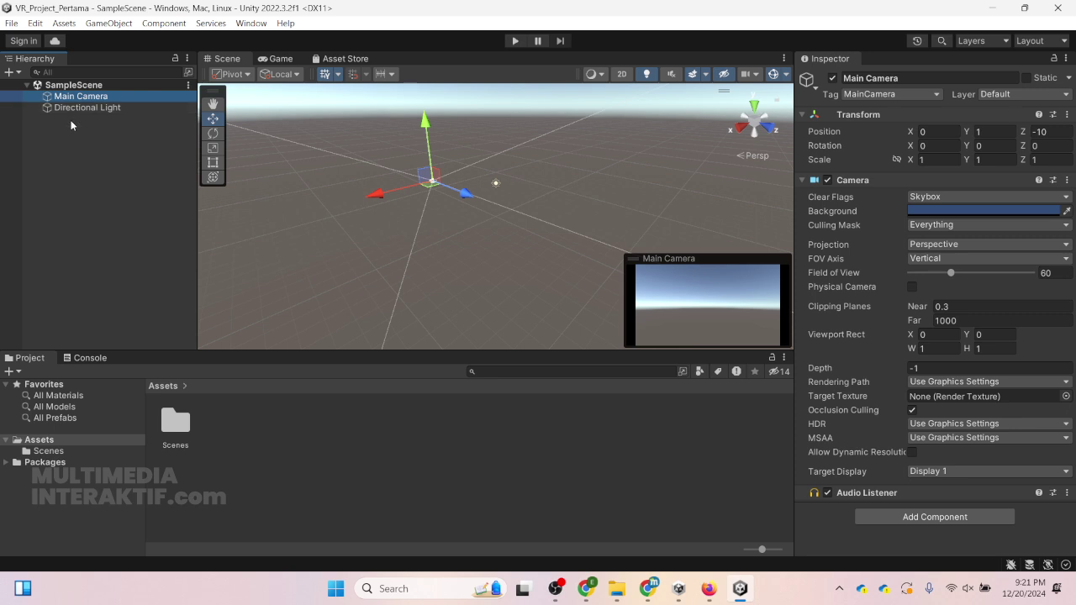
{"action": "left_click", "coordinate": [72, 122]}
{"action": "left_click", "coordinate": [74, 109]}
Step: Add a 3D Plane object to SampleScene
{"action": "right_click", "coordinate": [71, 124]}
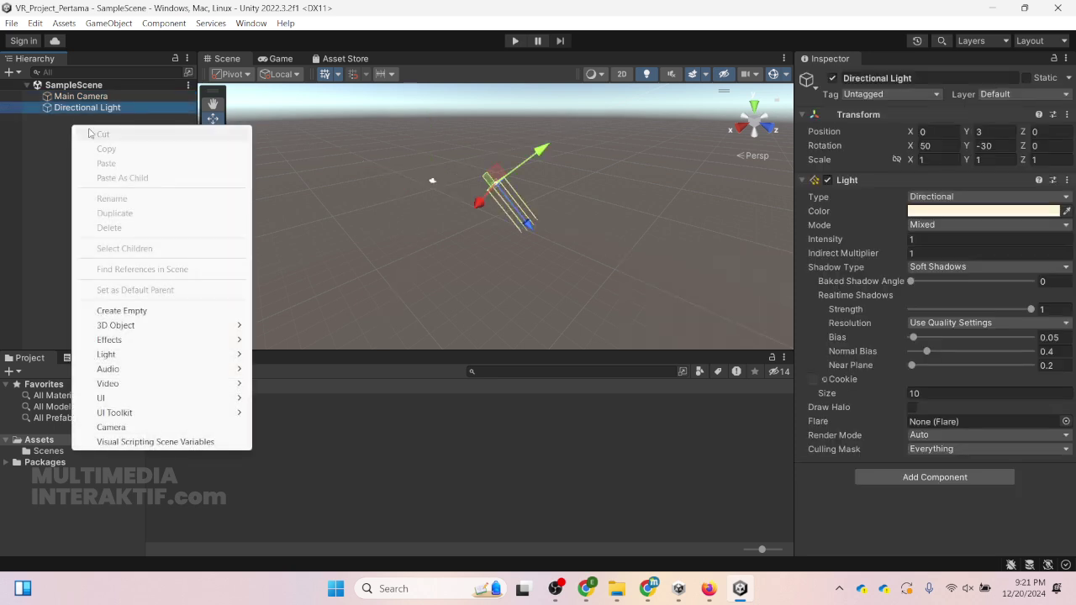
{"action": "mouse_move", "coordinate": [213, 329]}
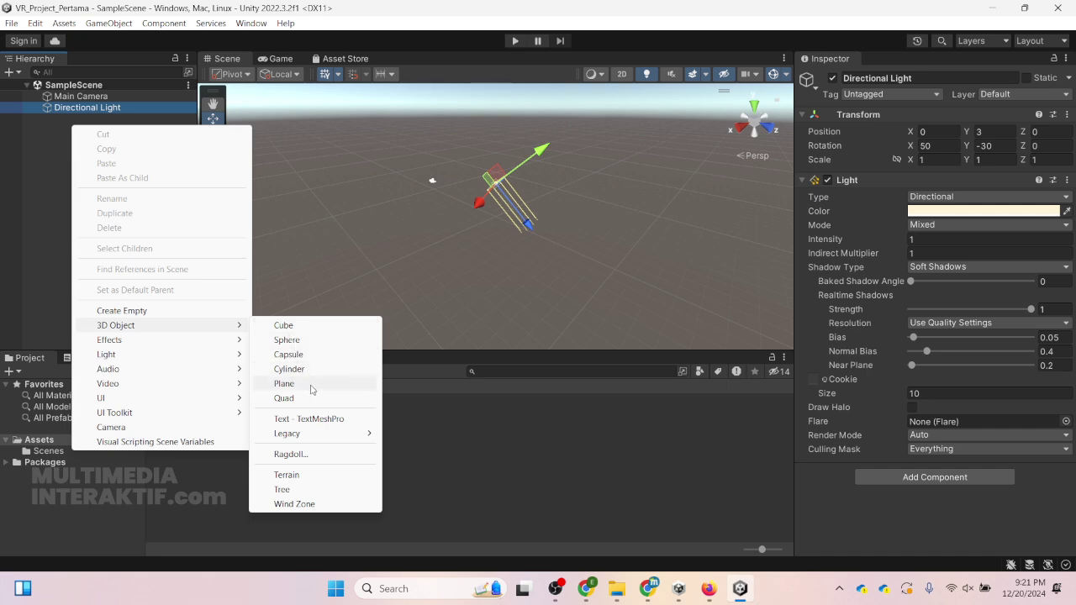
{"action": "left_click", "coordinate": [284, 383]}
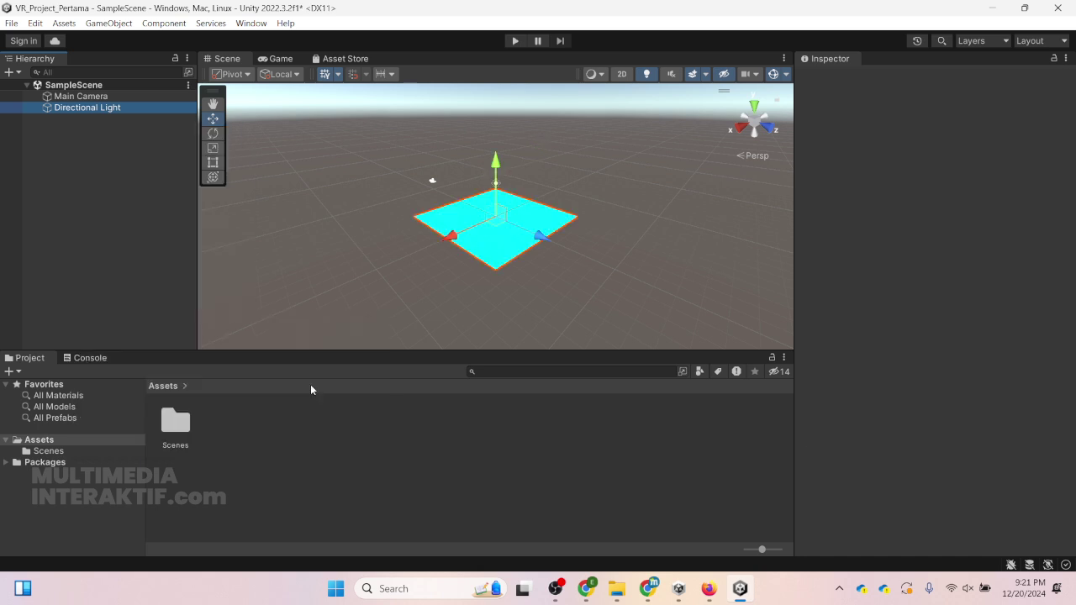
{"action": "left_click", "coordinate": [542, 241]}
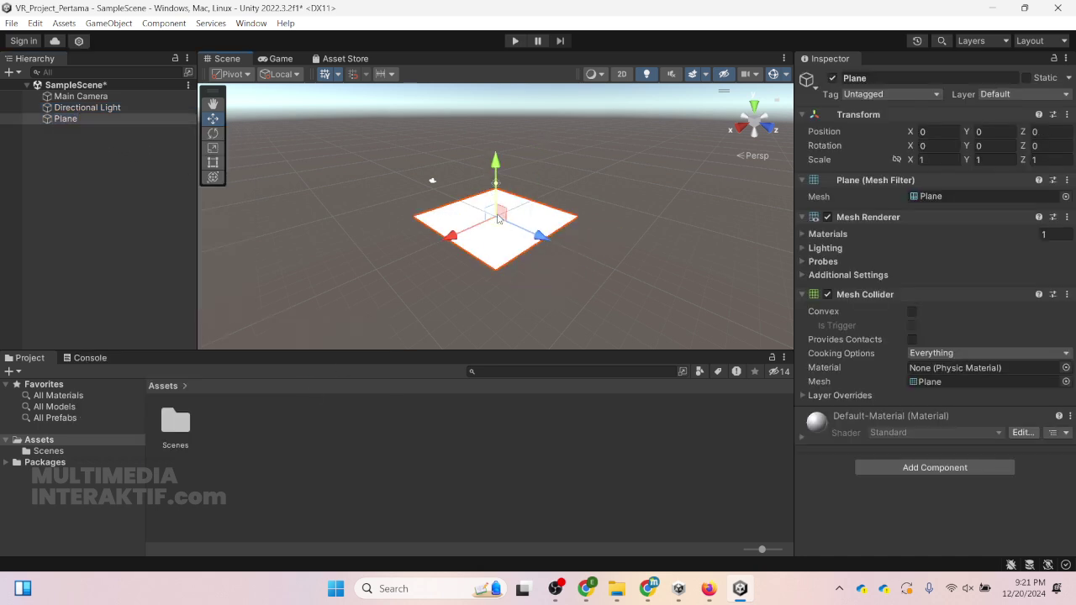
Step: Try moving the plane freely and along its Z axis, and undo both moves
{"action": "left_click_drag", "start_coordinate": [494, 216], "coordinate": [459, 192]}
{"action": "key", "text": "ctrl+z"}
{"action": "left_click_drag", "start_coordinate": [540, 237], "coordinate": [578, 259]}
{"action": "key", "text": "ctrl+z"}
Step: Add a 3D Cube object to the scene, keep its default name and select it
{"action": "right_click", "coordinate": [71, 140]}
{"action": "mouse_move", "coordinate": [221, 342]}
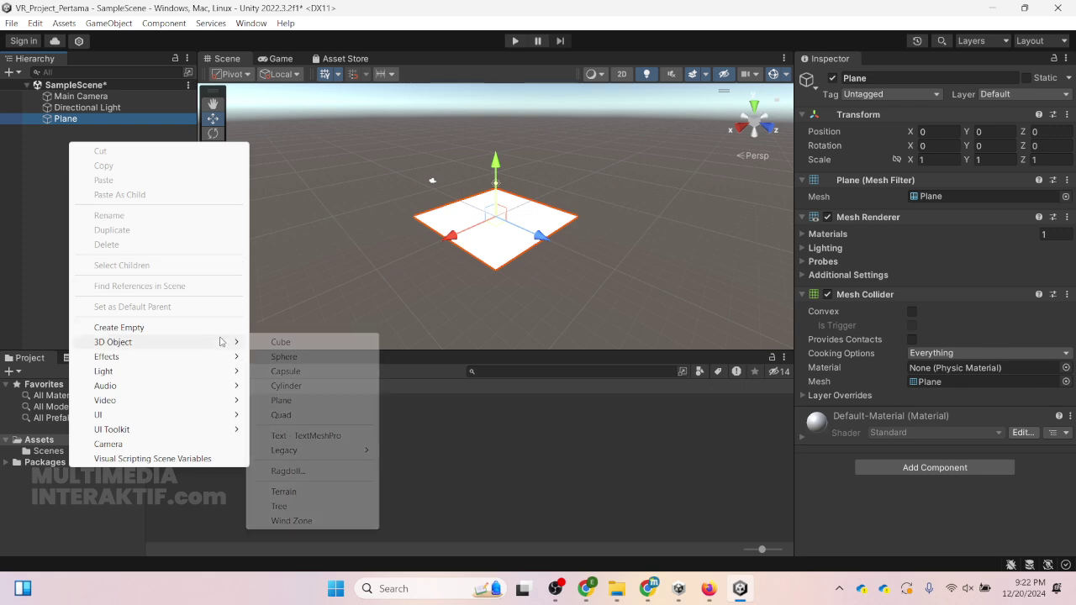
{"action": "left_click", "coordinate": [304, 349]}
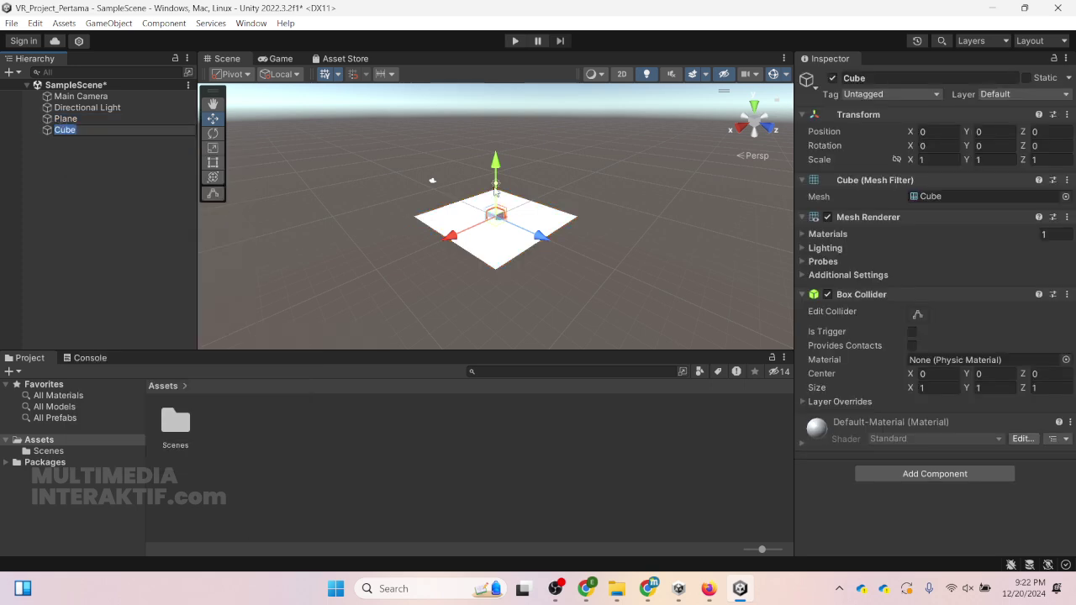
{"action": "left_click", "coordinate": [77, 160]}
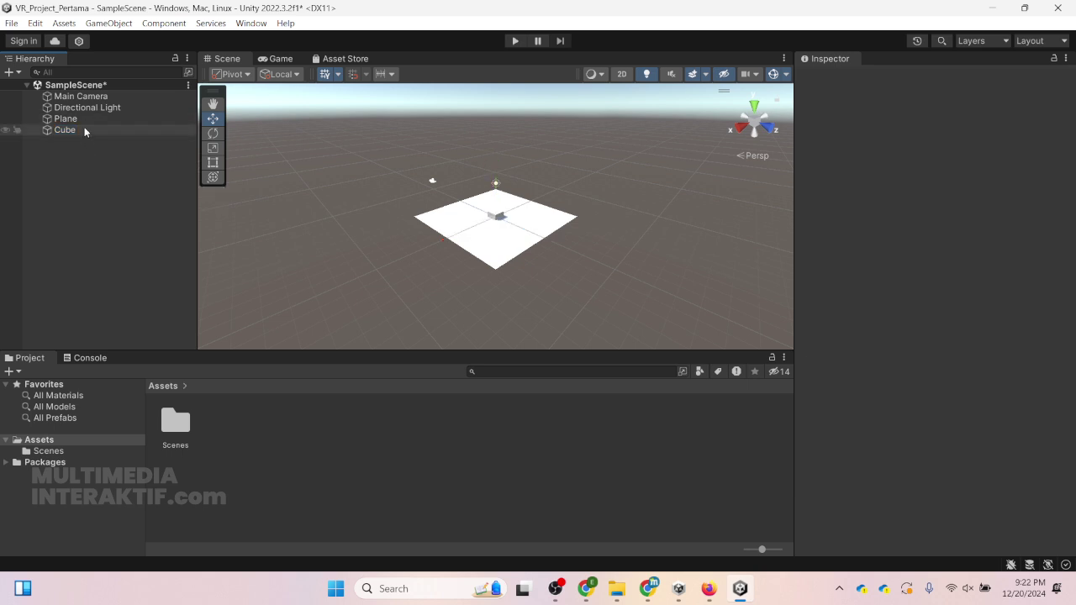
{"action": "left_click", "coordinate": [75, 130]}
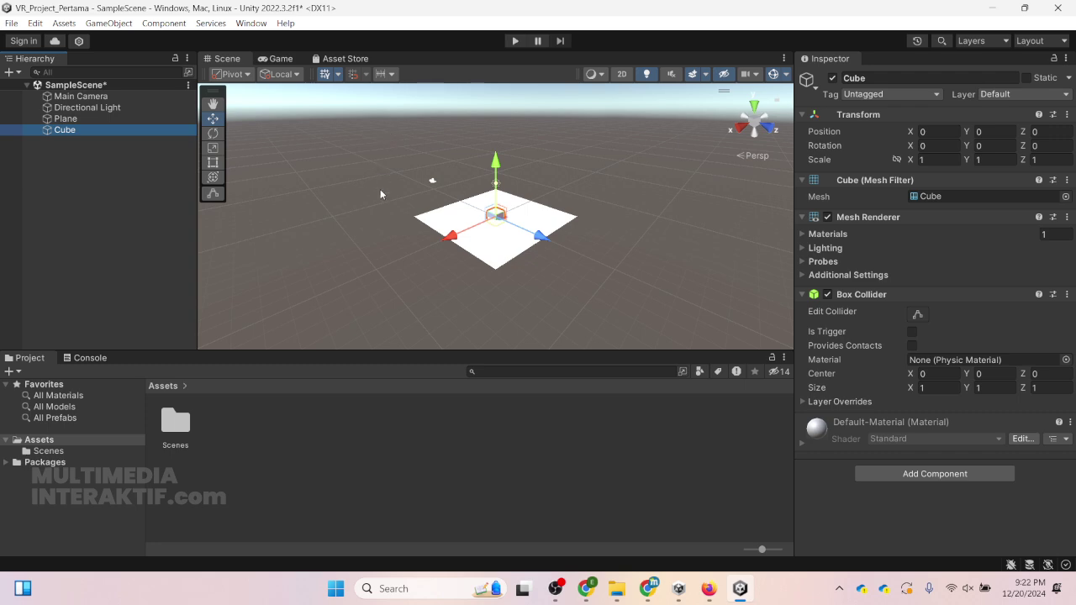
Step: Move the cube above the plane to about X 2.9, Y 1.31, Z 2.76
{"action": "scroll", "coordinate": [533, 244], "scroll_direction": "up", "scroll_amount": 4}
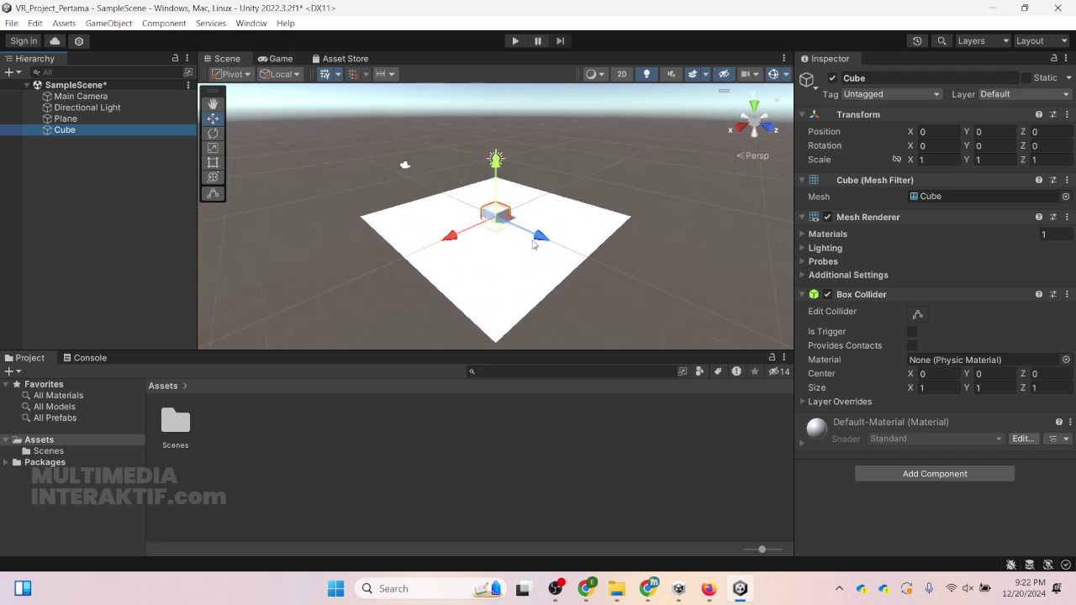
{"action": "scroll", "coordinate": [533, 244], "scroll_direction": "up", "scroll_amount": 3}
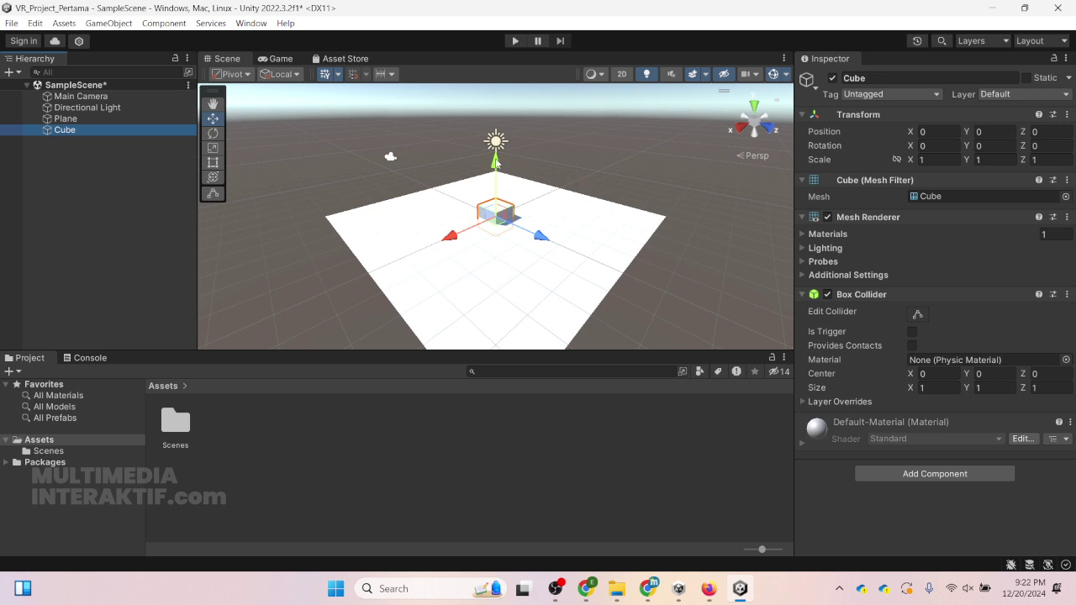
{"action": "left_click", "coordinate": [80, 118]}
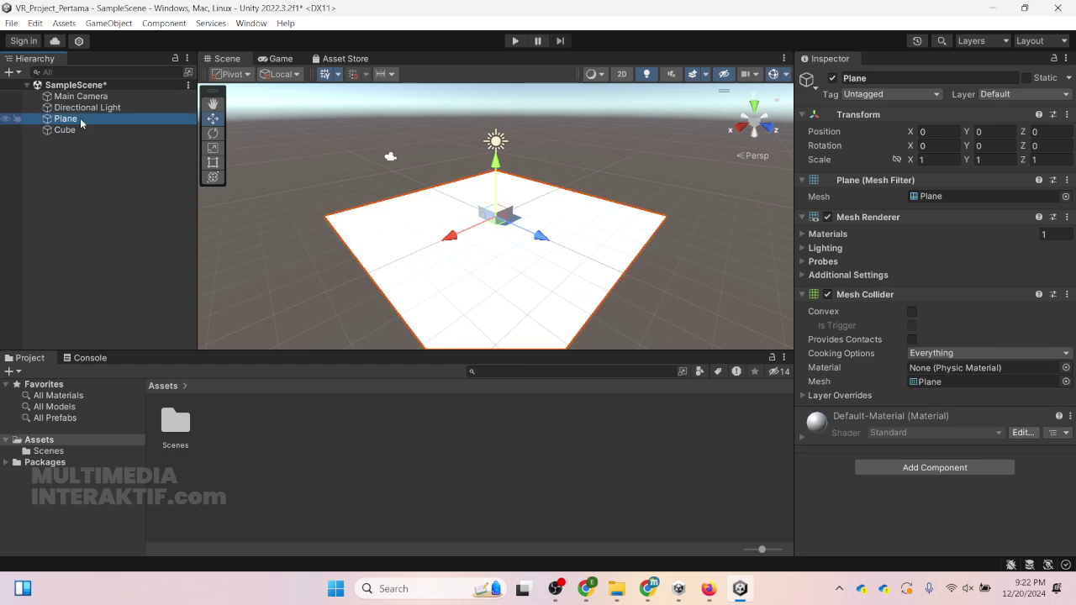
{"action": "left_click", "coordinate": [74, 131]}
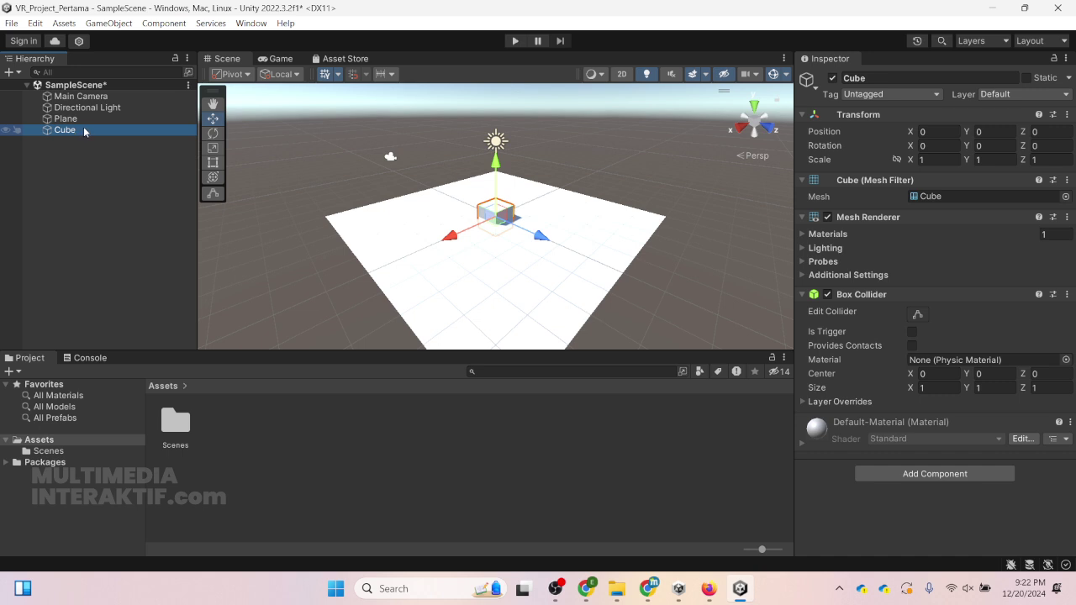
{"action": "left_click", "coordinate": [213, 103]}
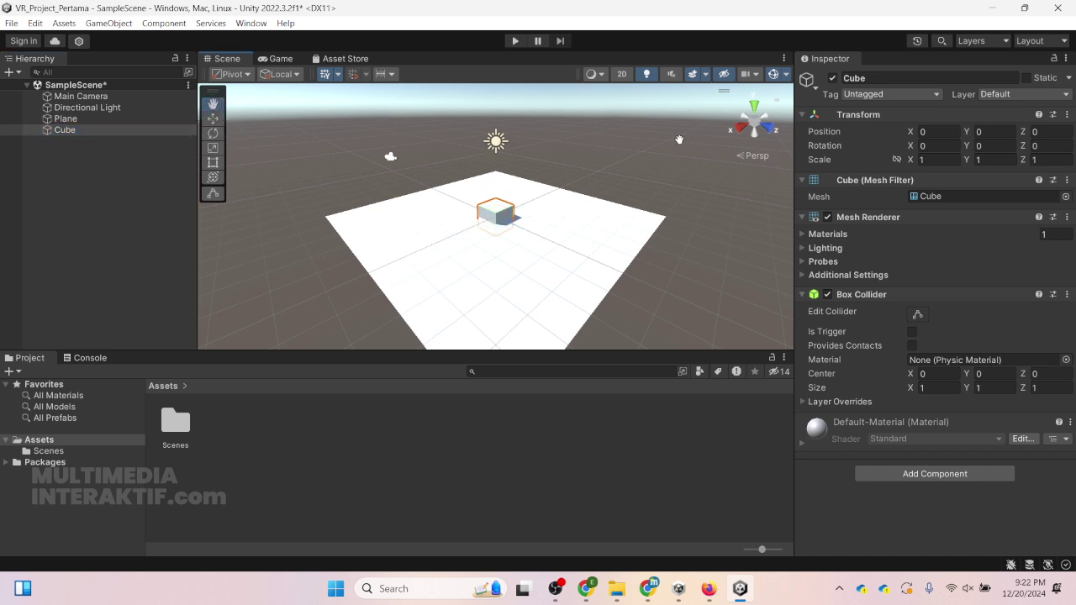
{"action": "left_click_drag", "start_coordinate": [678, 139], "coordinate": [501, 116]}
{"action": "left_click_drag", "start_coordinate": [298, 170], "coordinate": [450, 160]}
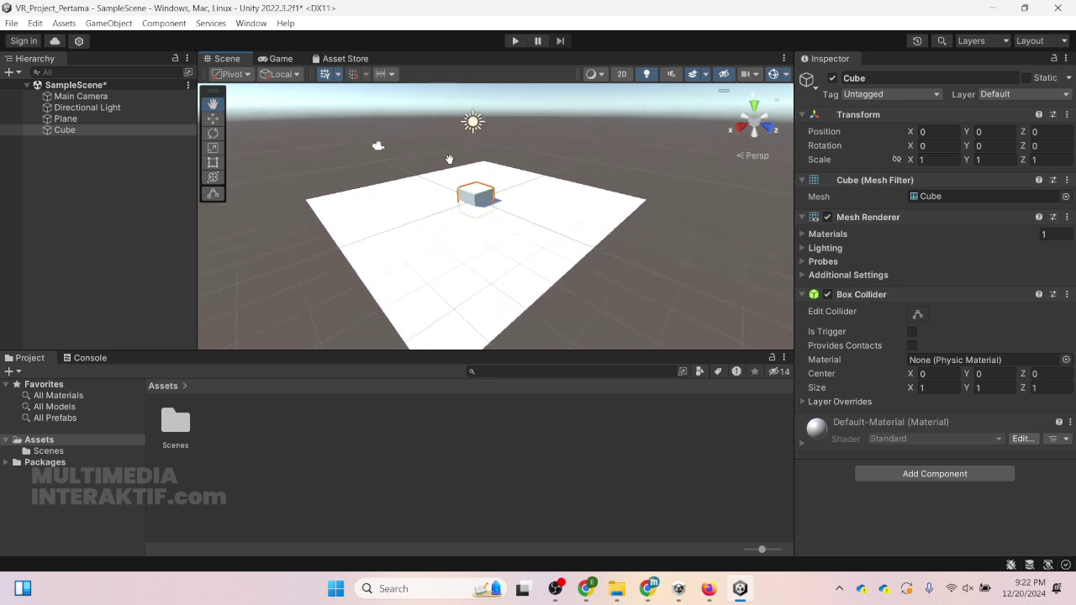
{"action": "left_click", "coordinate": [213, 118]}
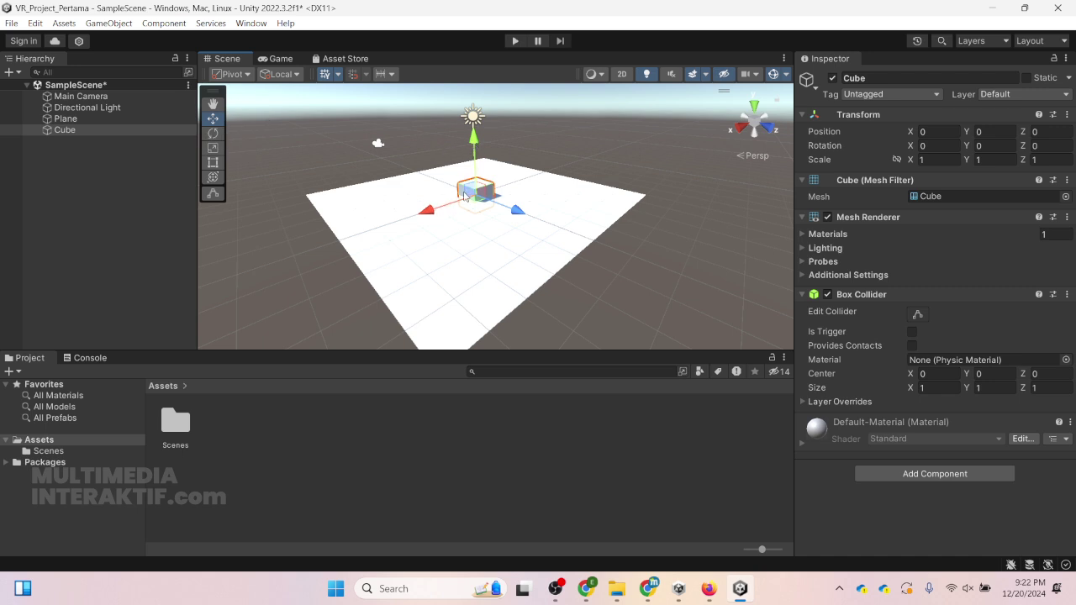
{"action": "left_click_drag", "start_coordinate": [474, 144], "coordinate": [476, 117]}
{"action": "left_click_drag", "start_coordinate": [515, 176], "coordinate": [586, 194]}
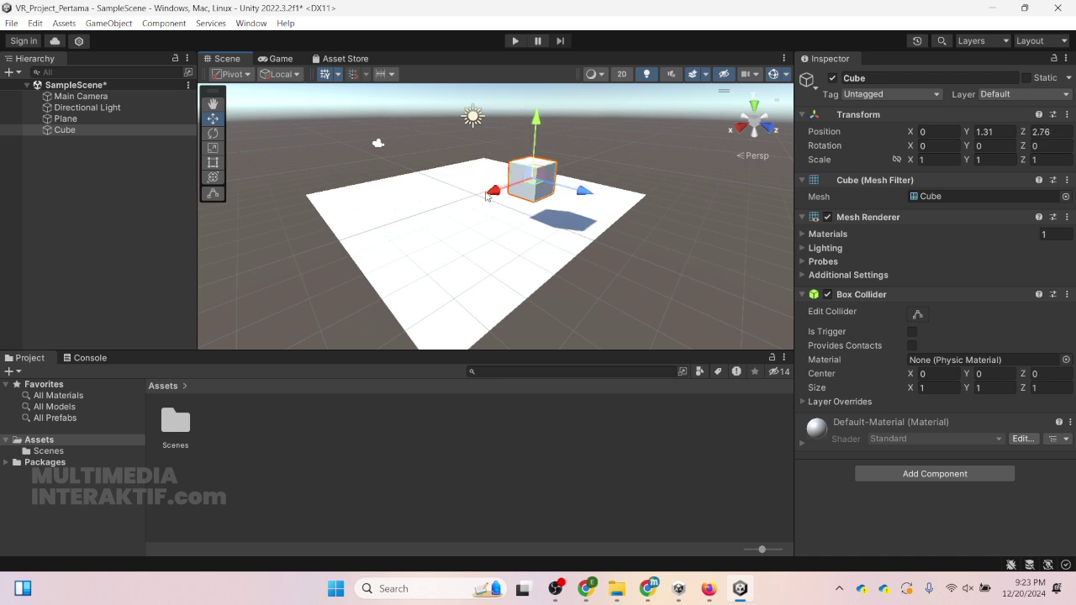
{"action": "left_click_drag", "start_coordinate": [496, 192], "coordinate": [404, 227]}
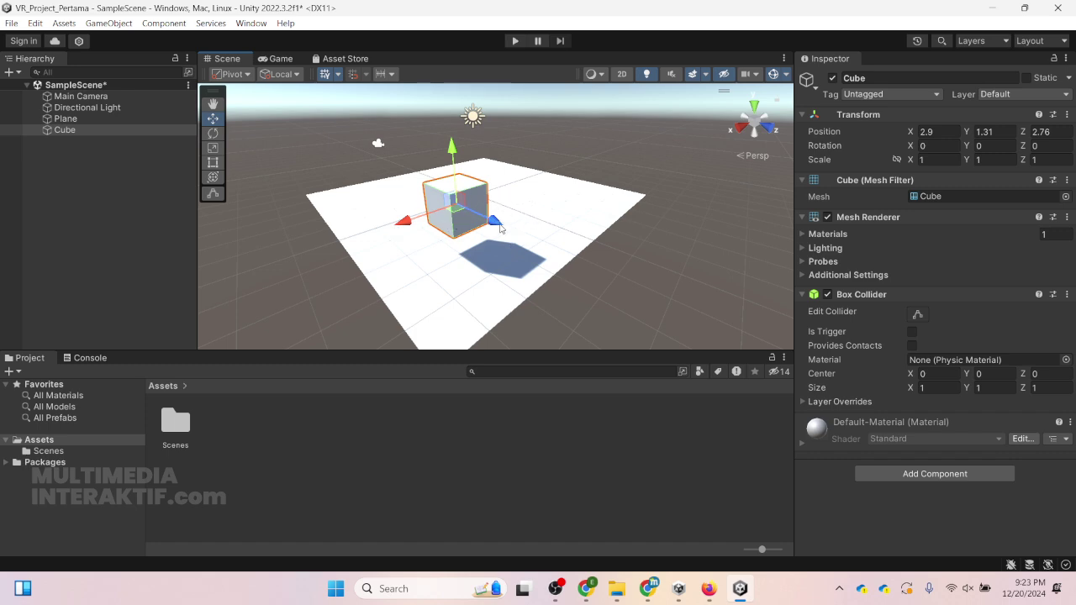
Step: Rotate the cube to about -82.3 degrees around Y and scale it uniformly to about 1.4
{"action": "left_click", "coordinate": [218, 135]}
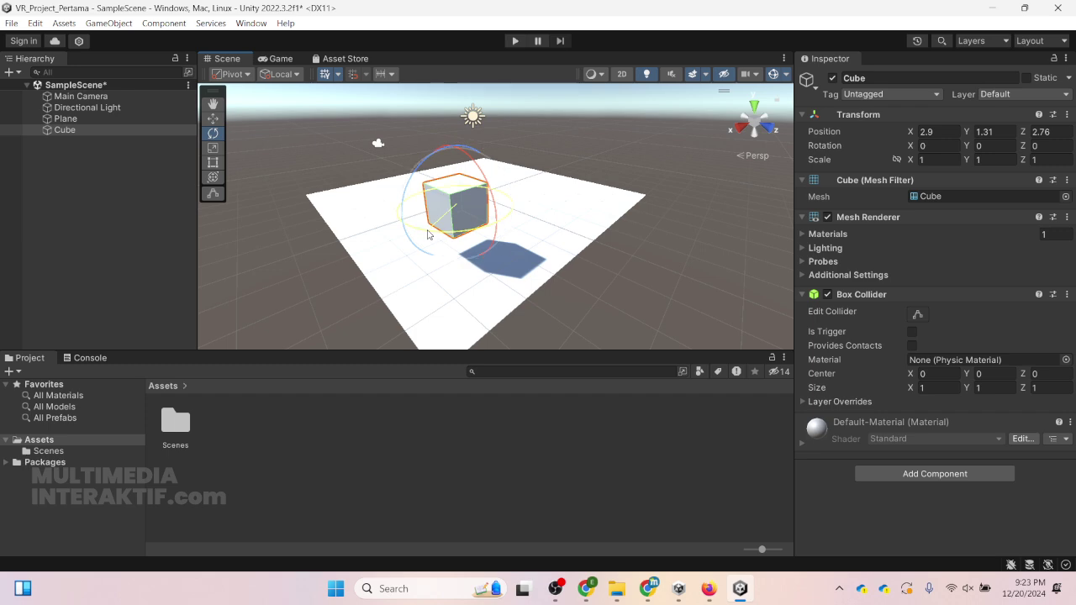
{"action": "left_click_drag", "start_coordinate": [427, 235], "coordinate": [563, 229]}
{"action": "left_click_drag", "start_coordinate": [426, 161], "coordinate": [448, 171]}
{"action": "key", "text": "ctrl+z"}
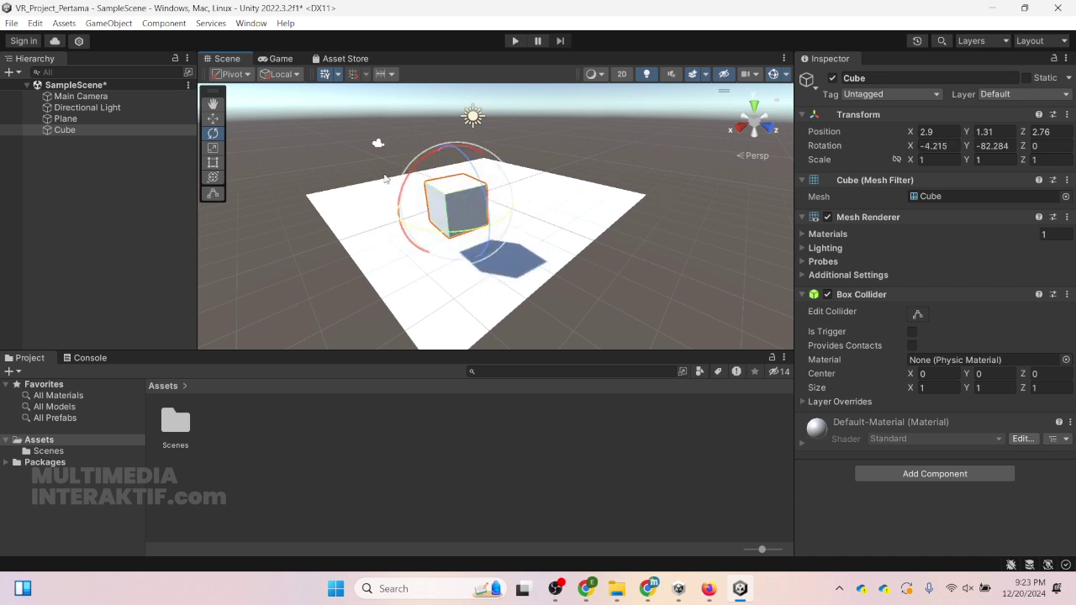
{"action": "left_click", "coordinate": [214, 149]}
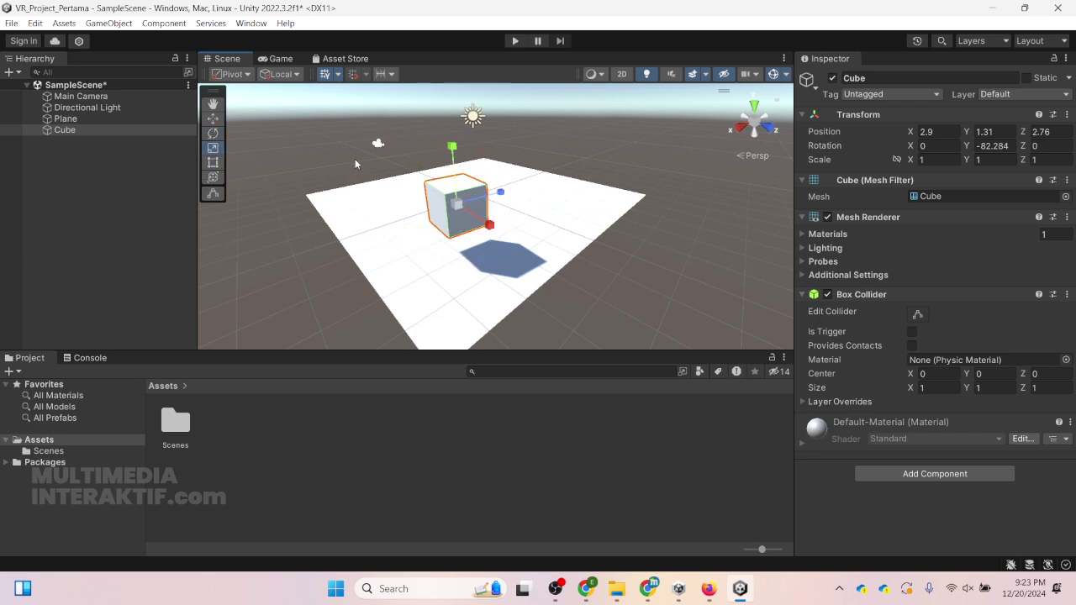
{"action": "left_click_drag", "start_coordinate": [457, 205], "coordinate": [482, 224]}
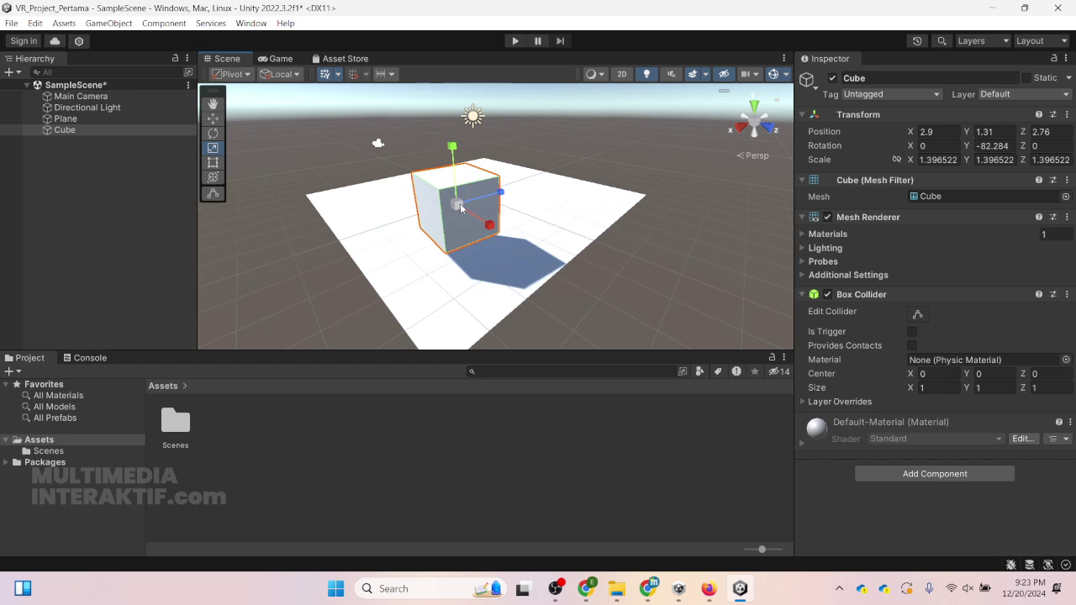
Step: Try enlarging the cube uniformly to about 2.04 and stretching it along individual axes, and undo these scale changes
{"action": "left_click_drag", "start_coordinate": [461, 209], "coordinate": [450, 160]}
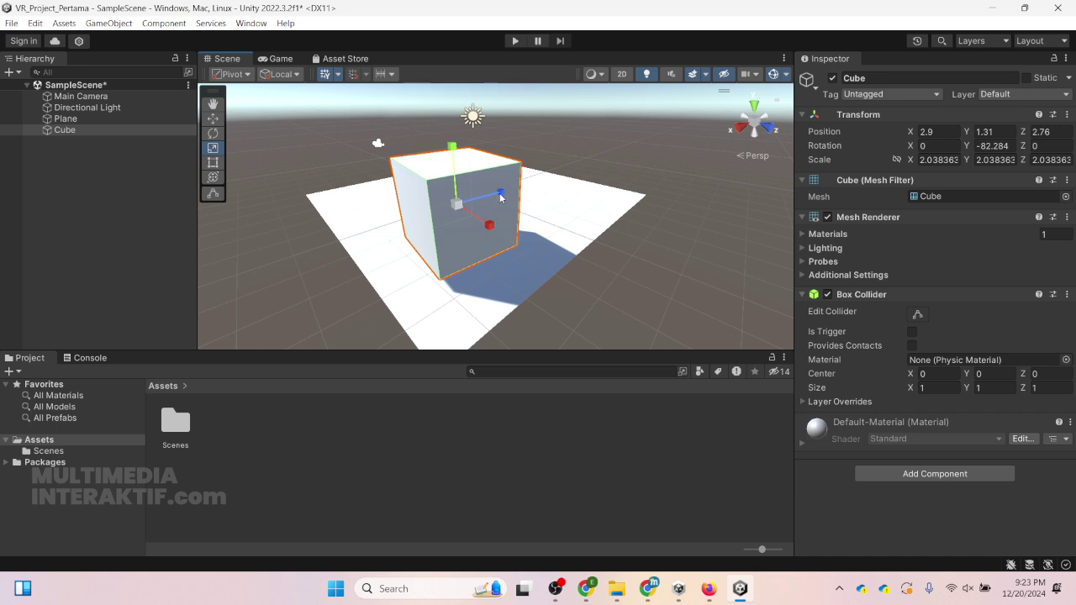
{"action": "left_click_drag", "start_coordinate": [500, 198], "coordinate": [496, 224]}
{"action": "mouse_move", "coordinate": [457, 152]}
{"action": "left_mouse_down"}
{"action": "mouse_move", "coordinate": [459, 120]}
{"action": "mouse_move", "coordinate": [454, 148]}
{"action": "left_mouse_up"}
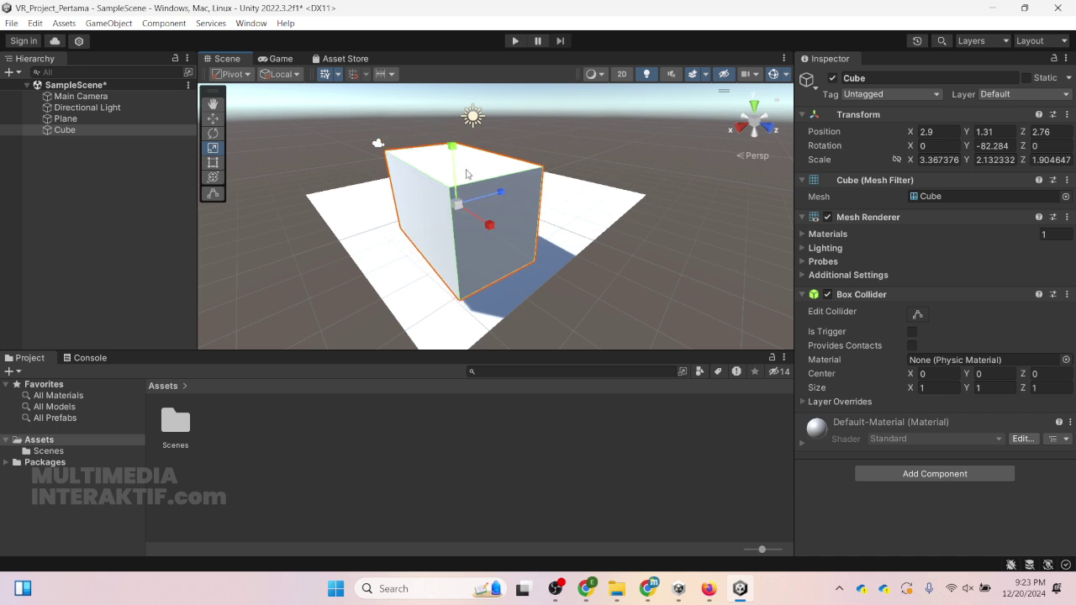
{"action": "key", "text": "ctrl+z"}
{"action": "key", "text": "ctrl+z"}
{"action": "key", "text": "ctrl+z"}
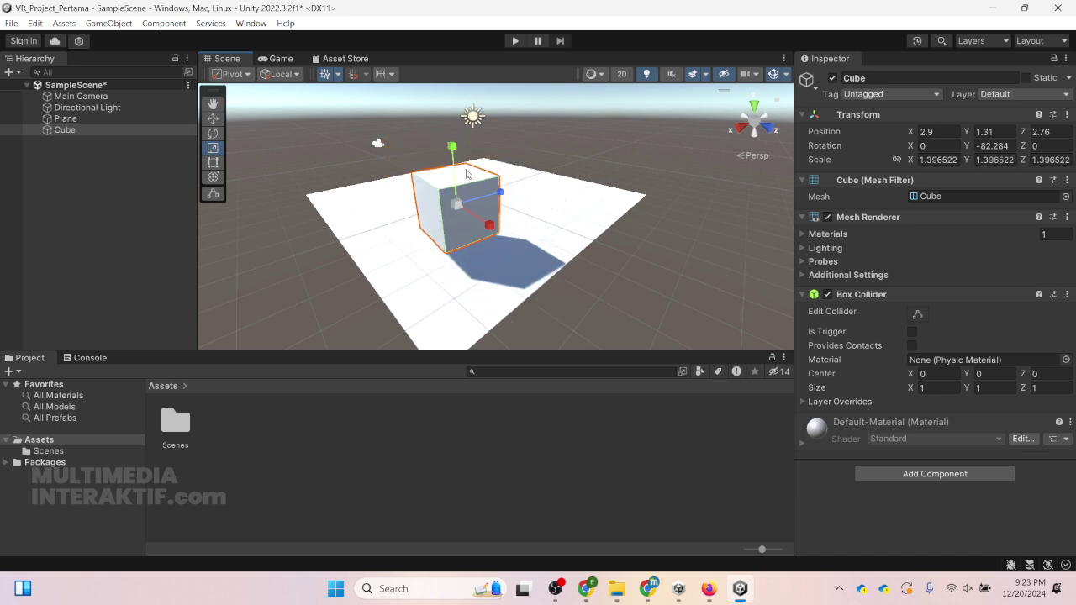
{"action": "left_click", "coordinate": [212, 119]}
Step: Switch the project's build platform to Android in the Build Settings
{"action": "left_click", "coordinate": [16, 24]}
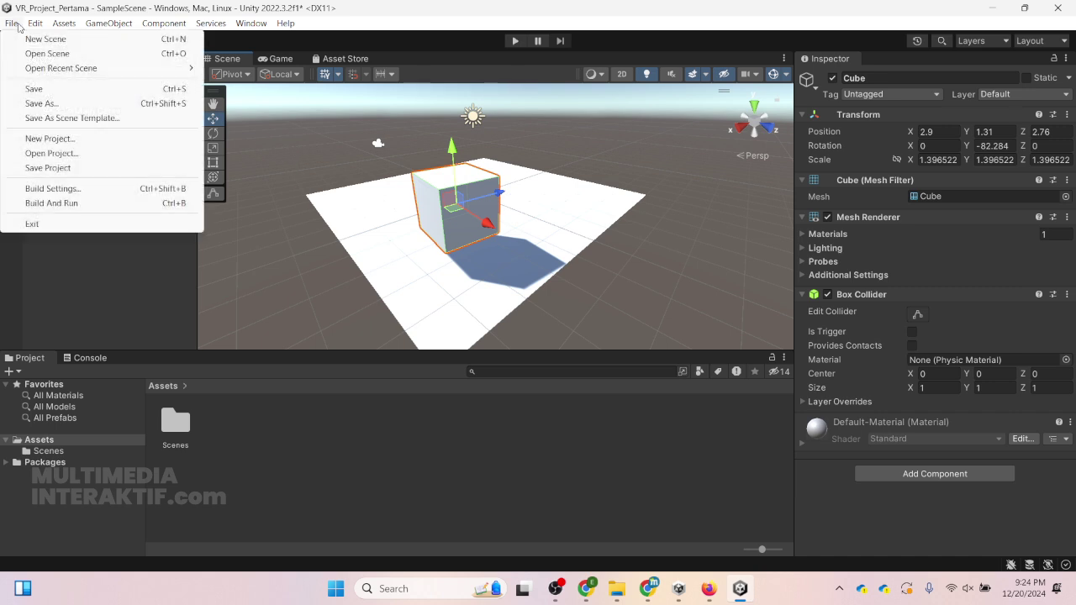
{"action": "left_click", "coordinate": [58, 192]}
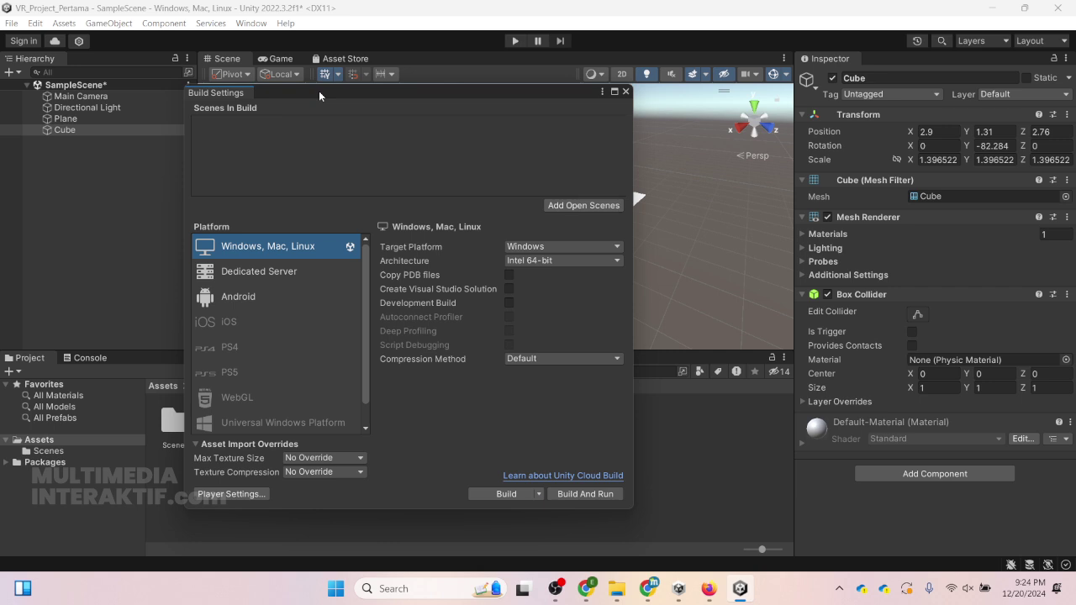
{"action": "left_click", "coordinate": [252, 299]}
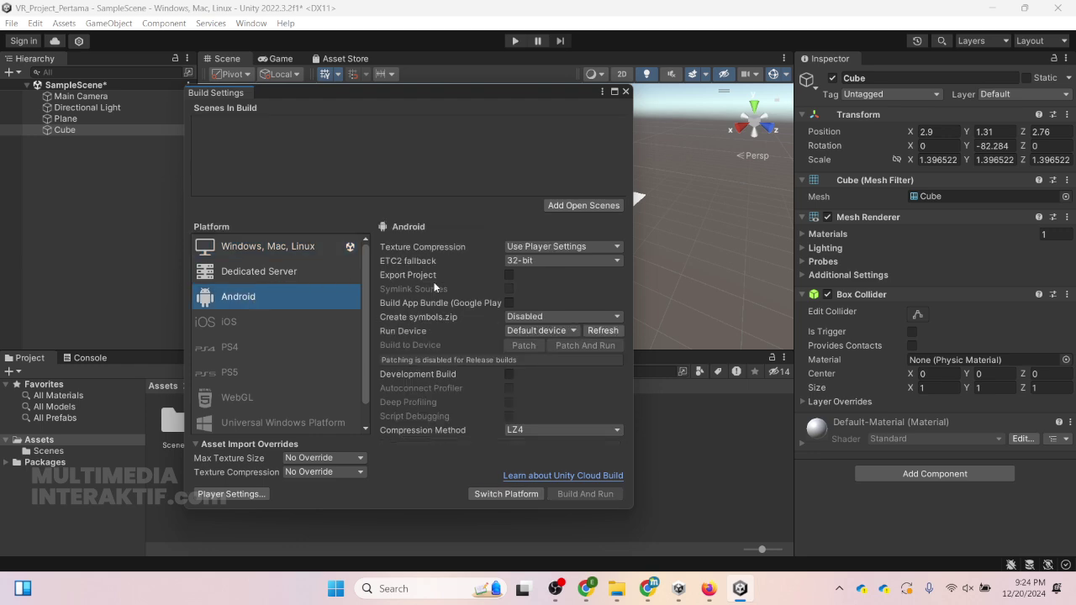
{"action": "left_click", "coordinate": [523, 495]}
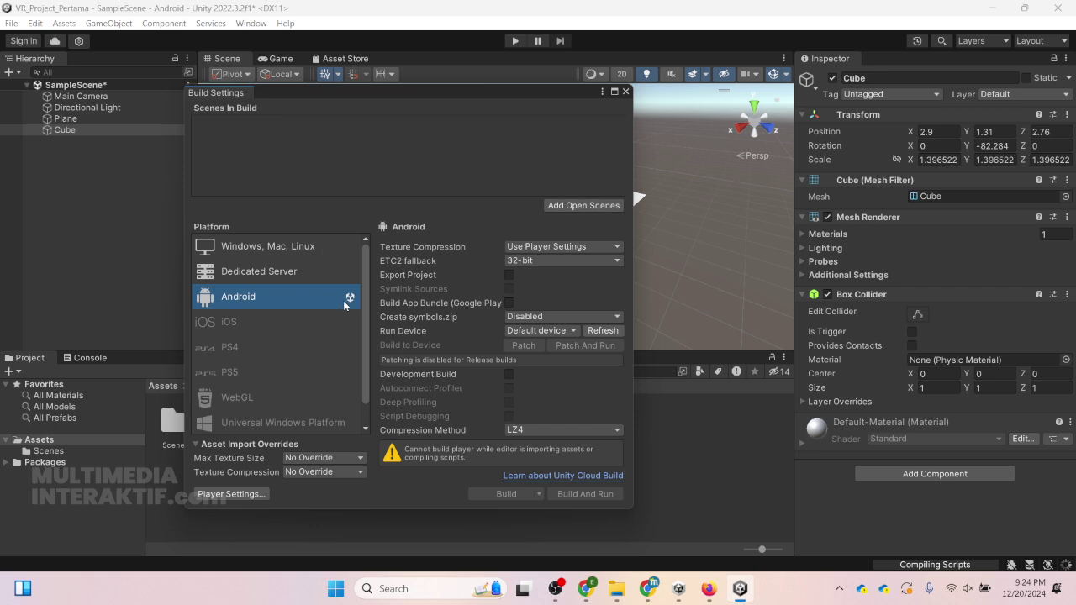
{"action": "left_click_drag", "start_coordinate": [449, 98], "coordinate": [513, 63]}
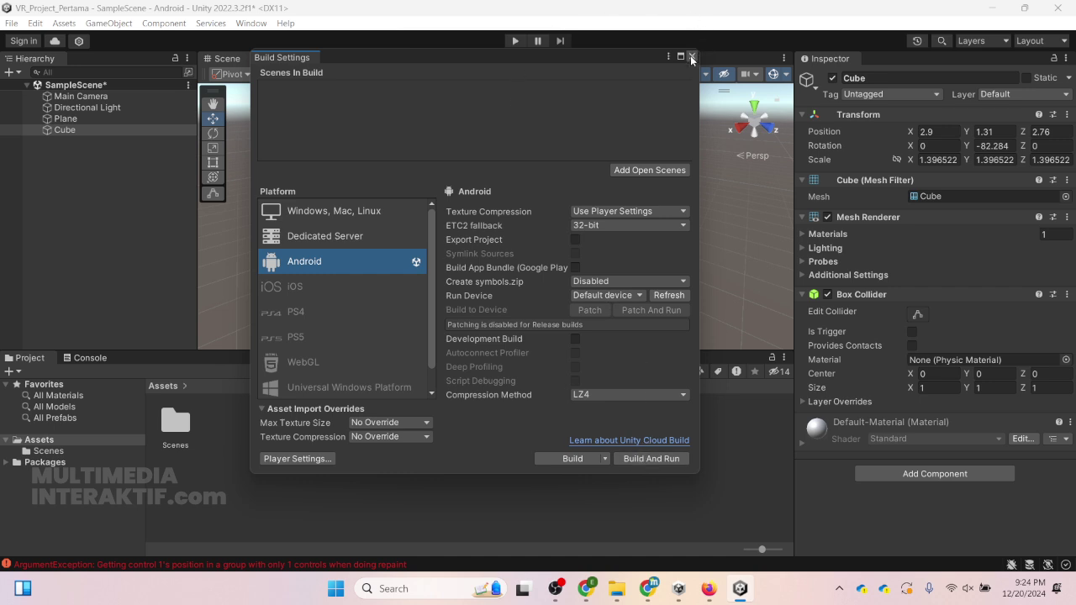
Step: Add the open SampleScene to the scenes in build and close the Build Settings
{"action": "left_click_drag", "start_coordinate": [613, 56], "coordinate": [584, 78]}
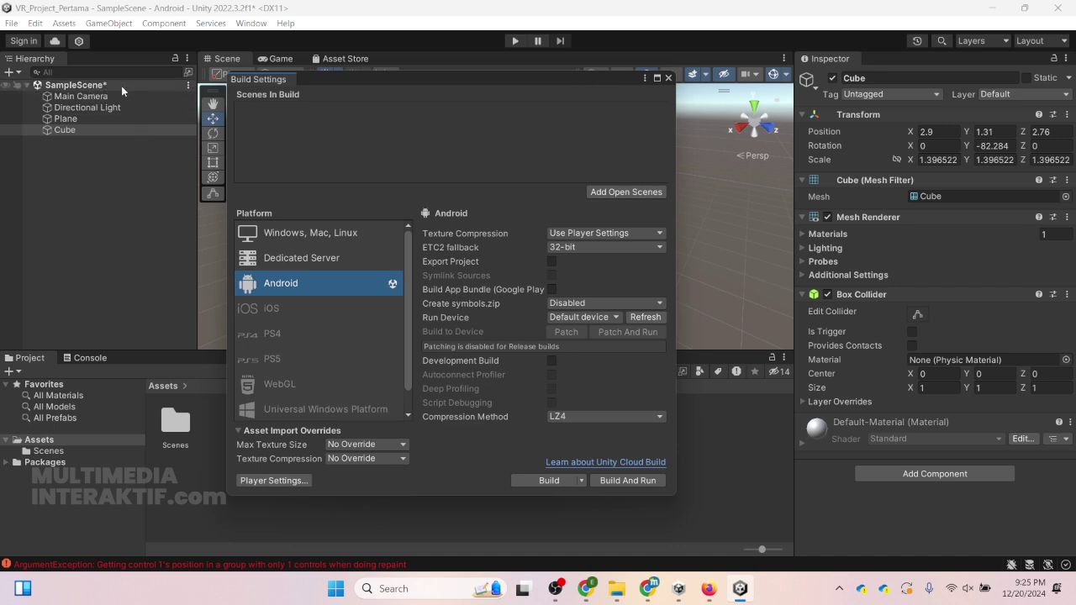
{"action": "left_click", "coordinate": [615, 191]}
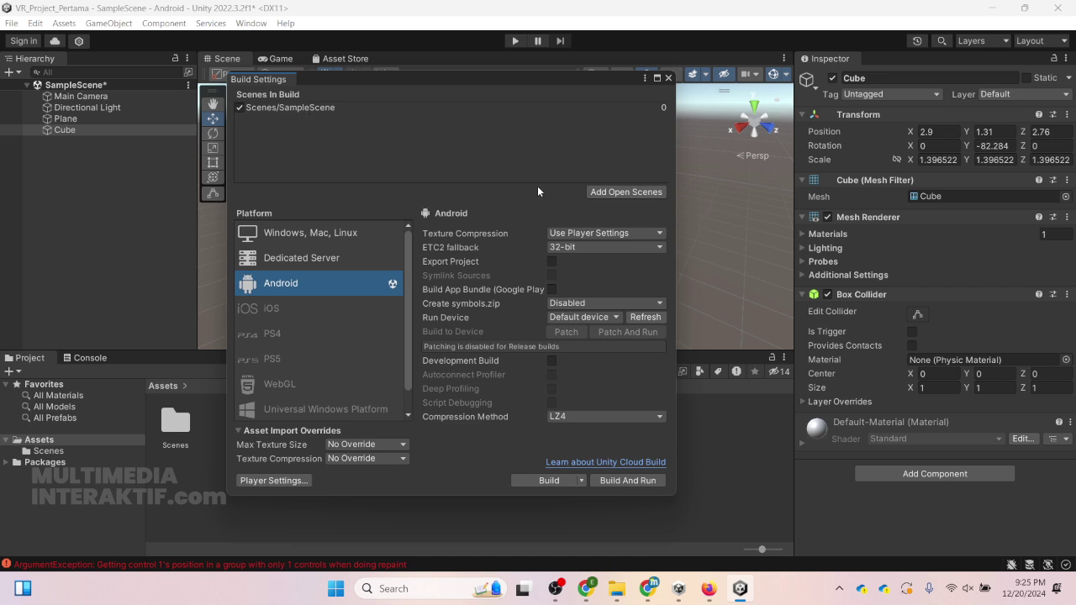
{"action": "left_click_drag", "start_coordinate": [433, 84], "coordinate": [455, 72]}
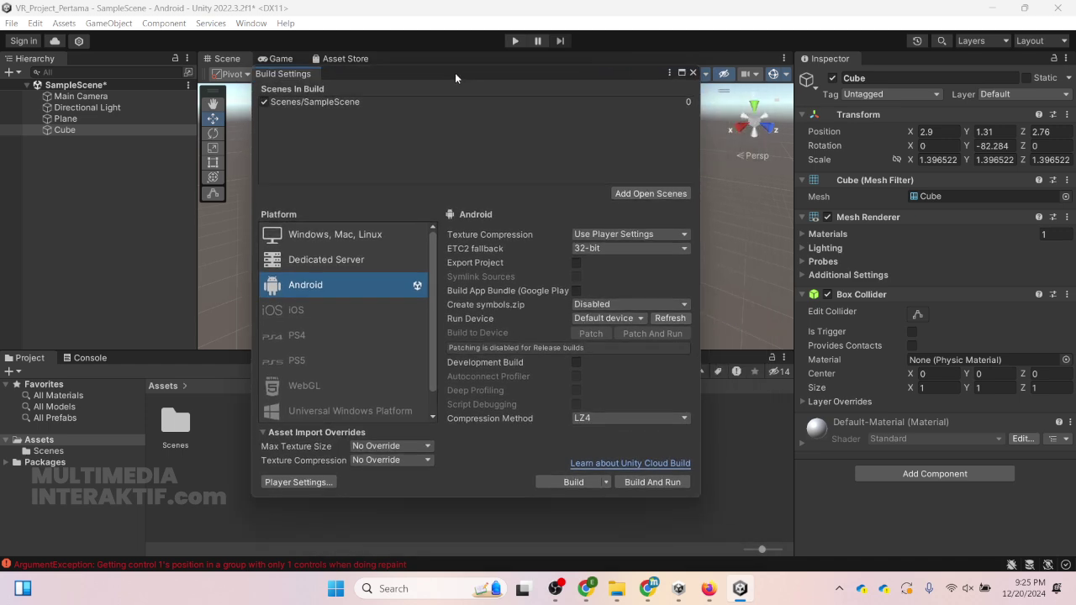
{"action": "left_click", "coordinate": [693, 73]}
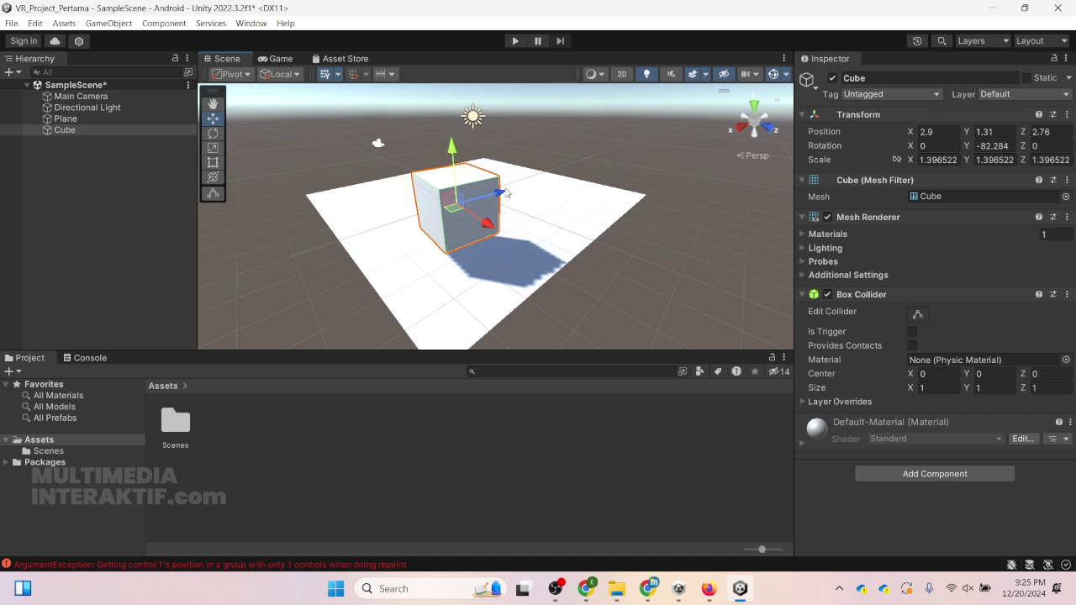
Step: Move the cube above the plane to about X 2.75, Y 1.46, Z 2.78
{"action": "left_click_drag", "start_coordinate": [454, 208], "coordinate": [459, 192]}
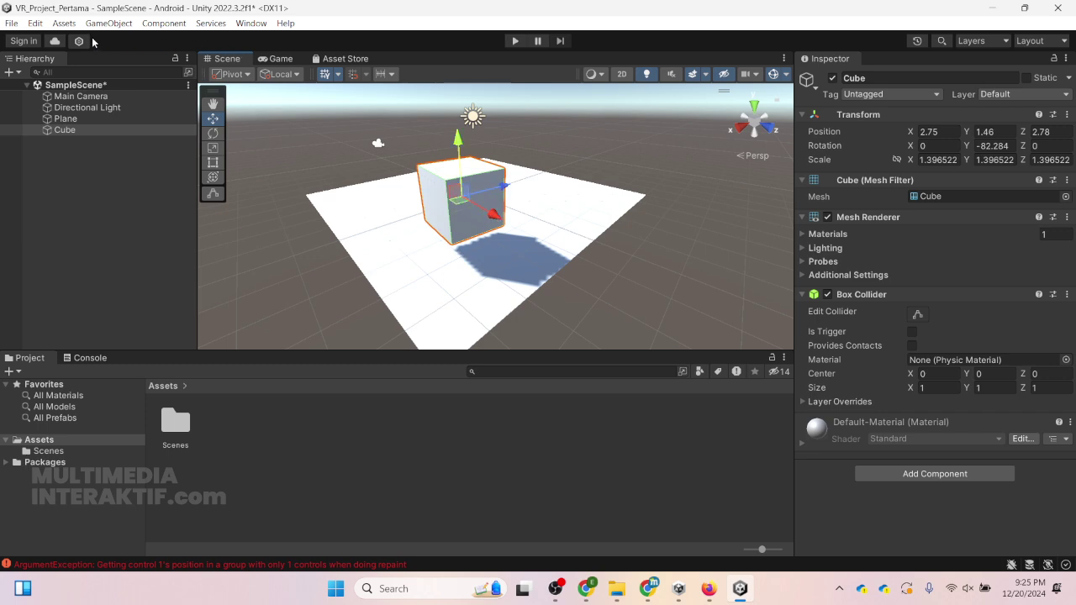
Step: Open the Asset Store page inside the editor and read its notes on importing assets from the Package Manager
{"action": "left_click", "coordinate": [37, 25]}
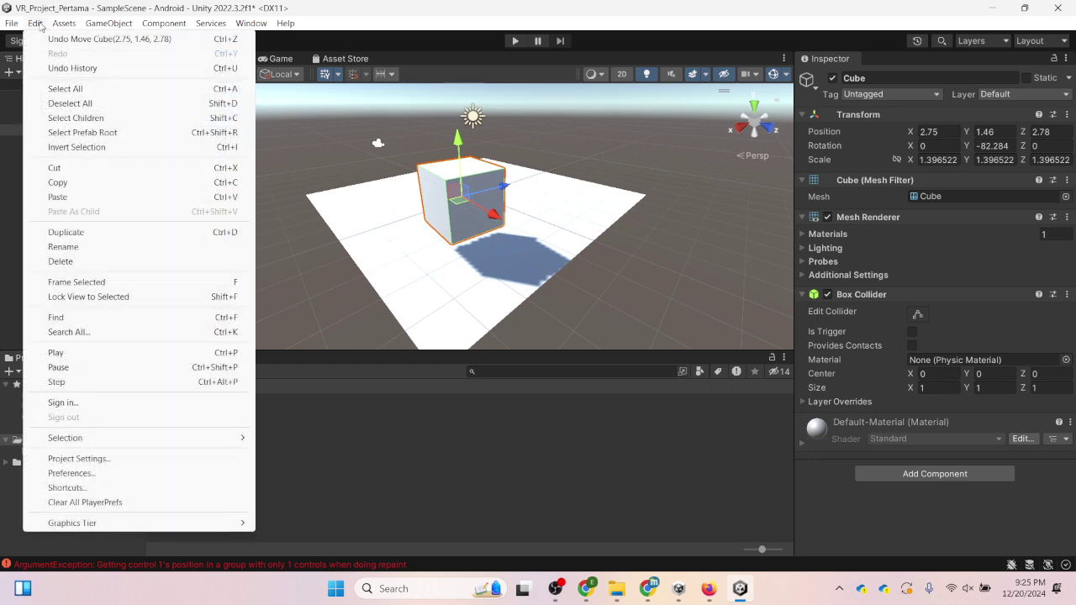
{"action": "mouse_move", "coordinate": [126, 26]}
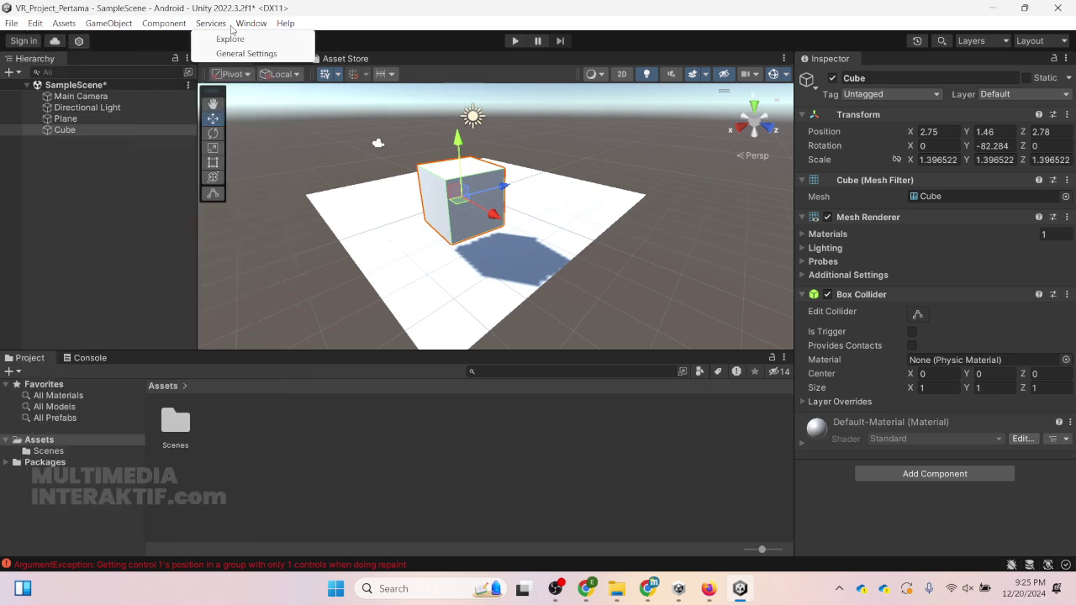
{"action": "mouse_move", "coordinate": [250, 24]}
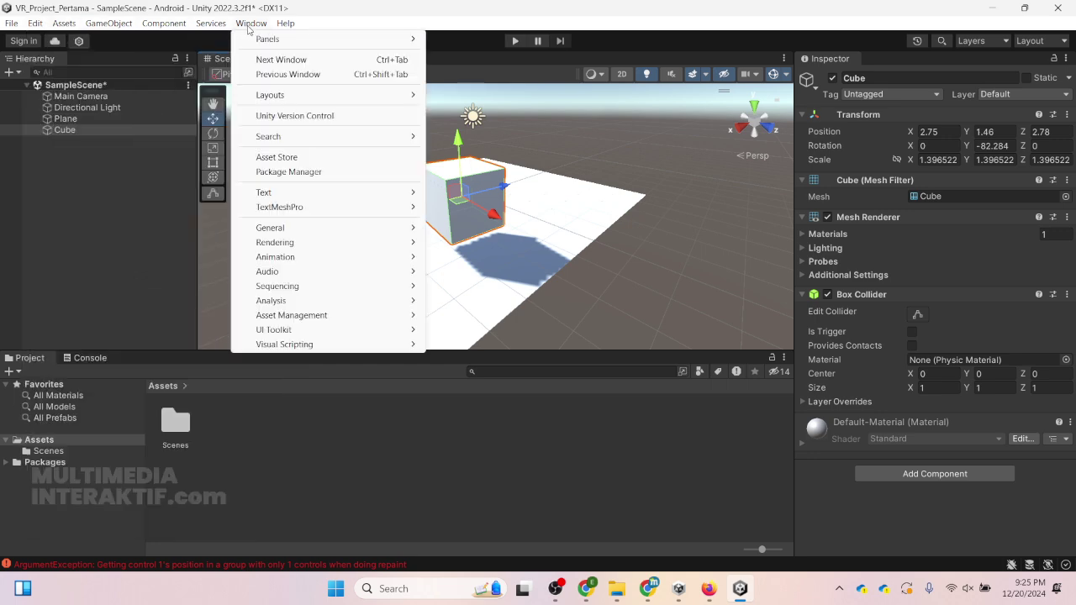
{"action": "left_click", "coordinate": [314, 158]}
{"action": "scroll", "coordinate": [370, 126], "scroll_direction": "down", "scroll_amount": 3}
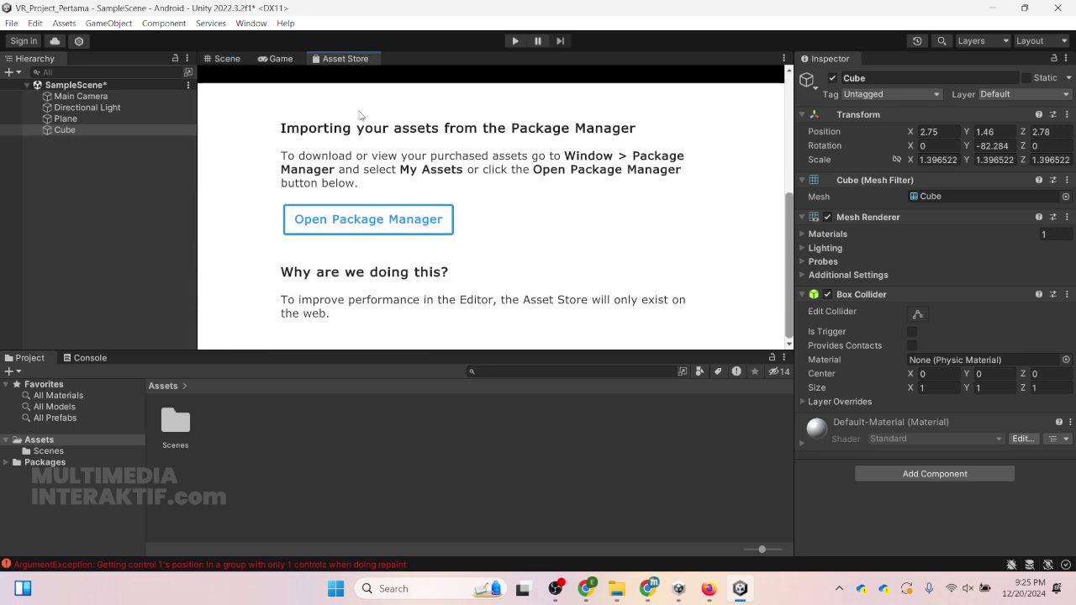
{"action": "scroll", "coordinate": [404, 235], "scroll_direction": "up", "scroll_amount": 3}
{"action": "scroll", "coordinate": [438, 267], "scroll_direction": "down", "scroll_amount": 5}
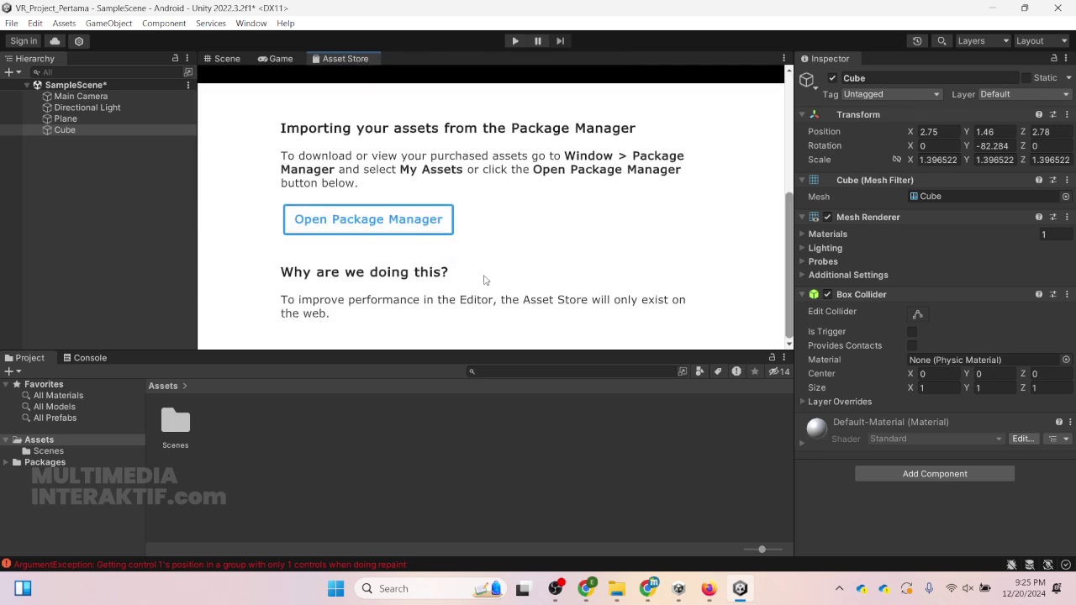
Step: Switch to Chrome, close the ChatGPT page, search for "asset store unity" and open the Unity Asset Store website
{"action": "left_click", "coordinate": [646, 513]}
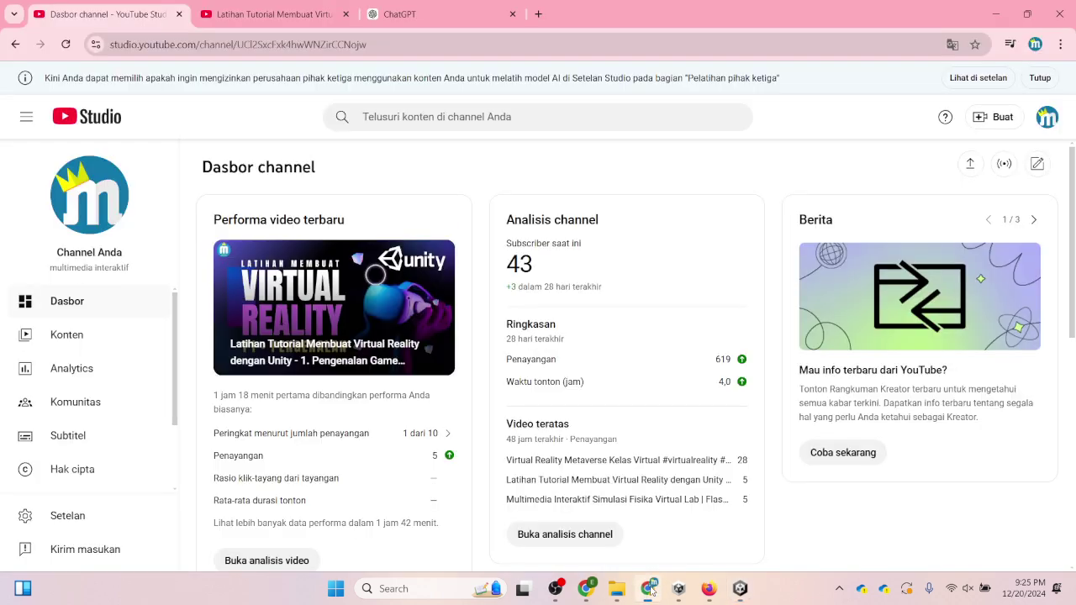
{"action": "left_click", "coordinate": [461, 8]}
{"action": "left_click", "coordinate": [538, 15]}
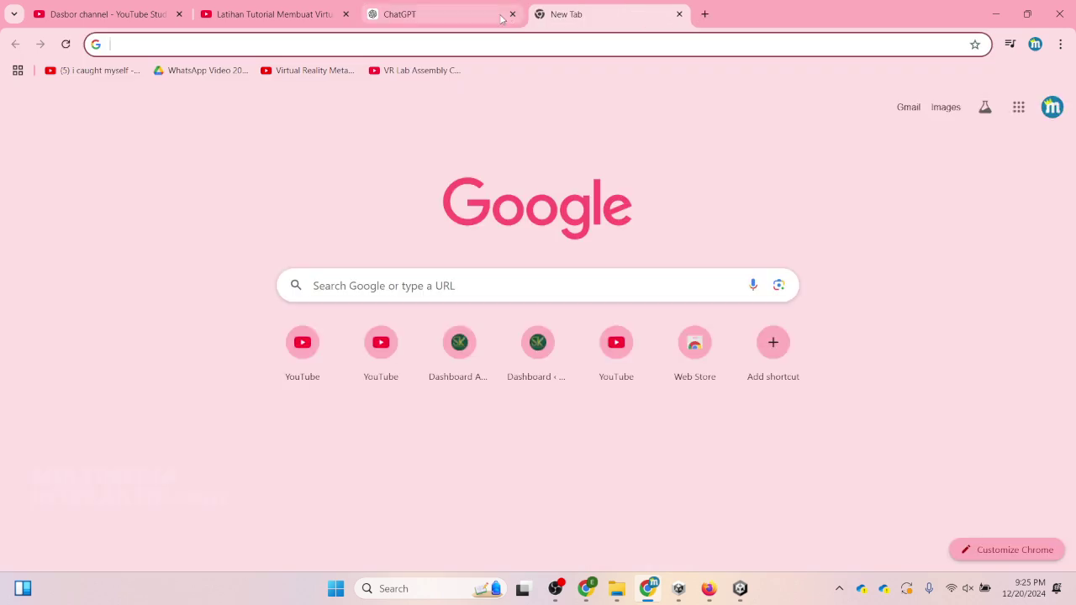
{"action": "left_click", "coordinate": [520, 15]}
{"action": "left_click", "coordinate": [512, 14]}
{"action": "left_click", "coordinate": [487, 44]}
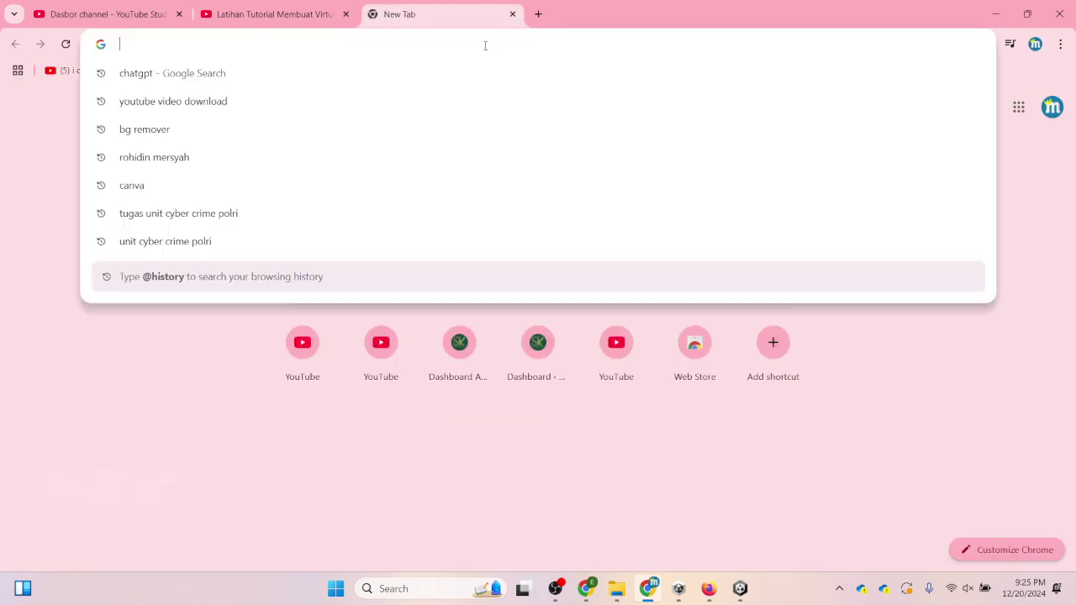
{"action": "type", "text": "asset store"}
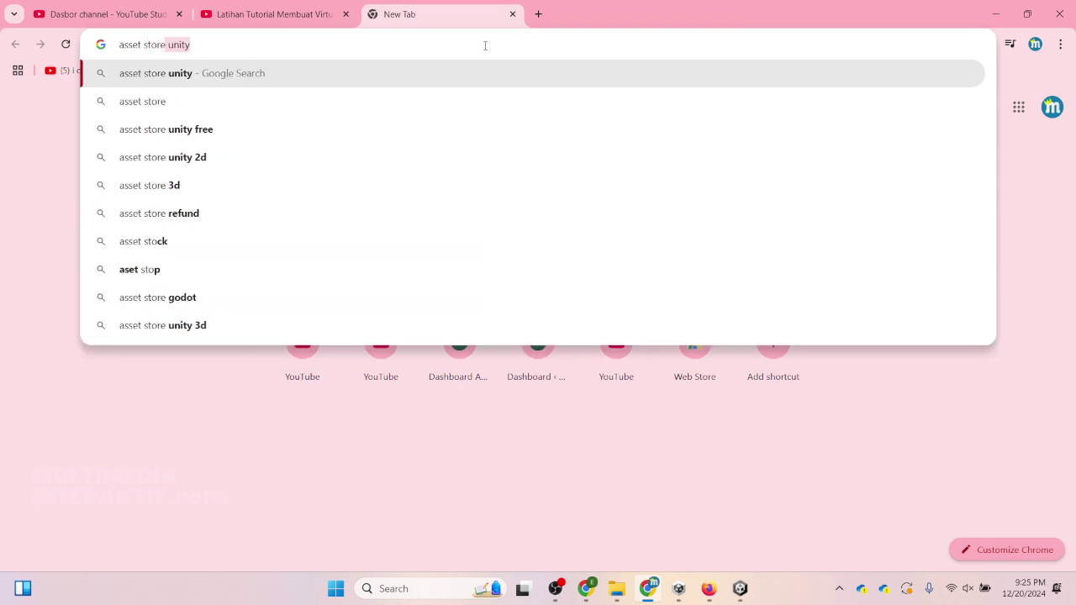
{"action": "key", "text": "Return"}
{"action": "left_click", "coordinate": [433, 219]}
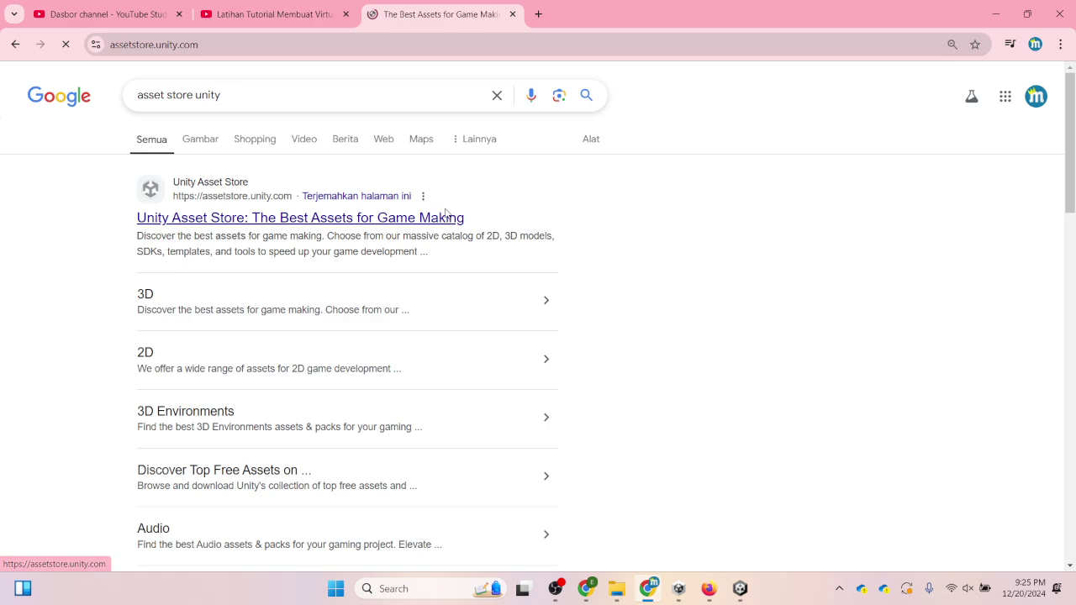
Step: Browse the Asset Store home page and the assets in its 3D category
{"action": "scroll", "coordinate": [401, 268], "scroll_direction": "down", "scroll_amount": 7}
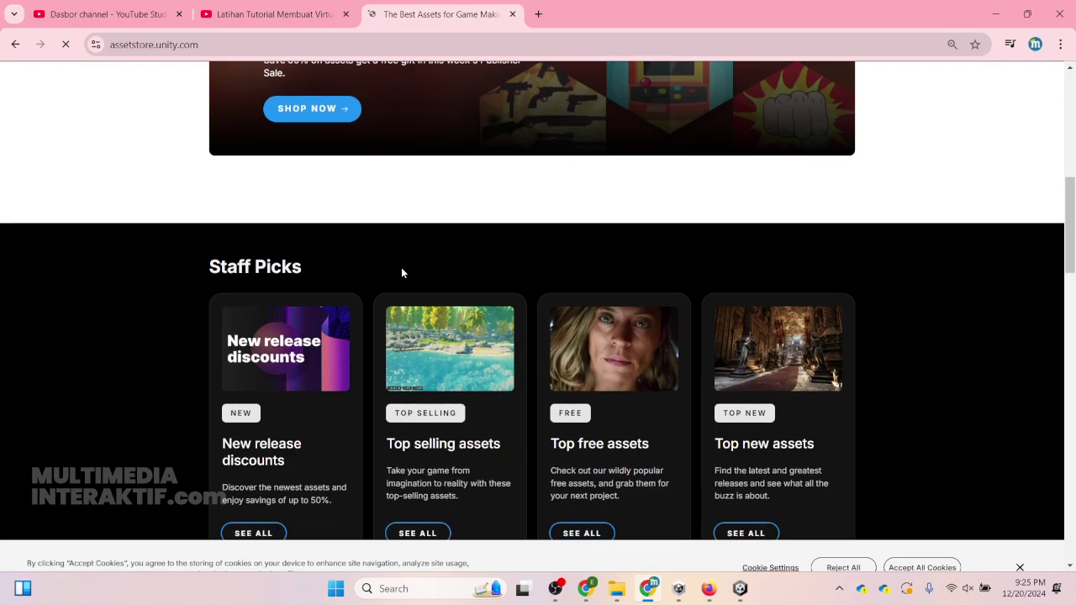
{"action": "scroll", "coordinate": [401, 267], "scroll_direction": "up", "scroll_amount": 5}
{"action": "scroll", "coordinate": [401, 273], "scroll_direction": "up", "scroll_amount": 2}
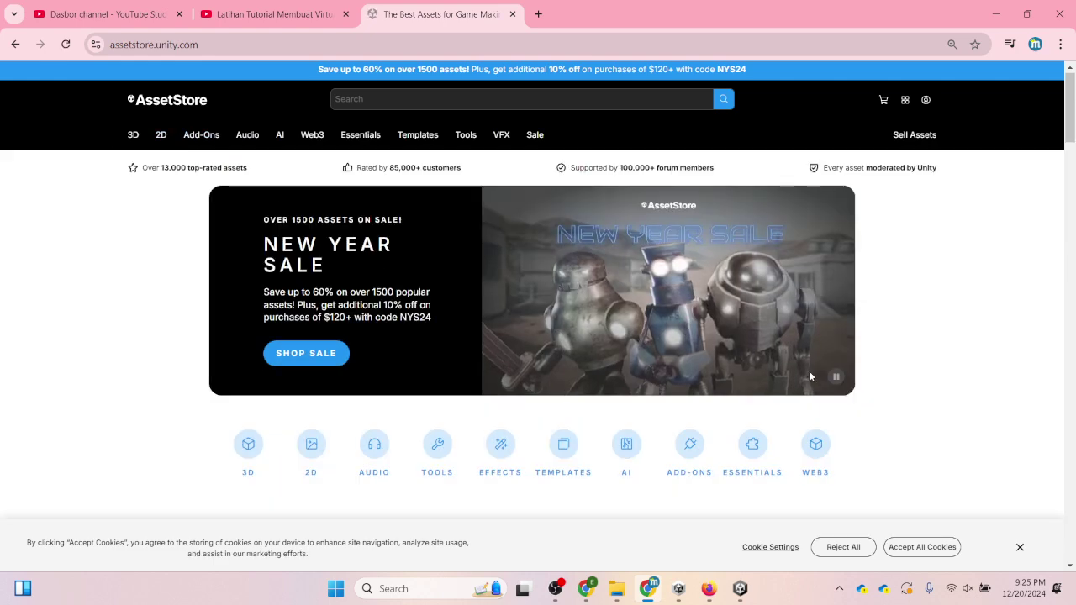
{"action": "scroll", "coordinate": [623, 369], "scroll_direction": "down", "scroll_amount": 2}
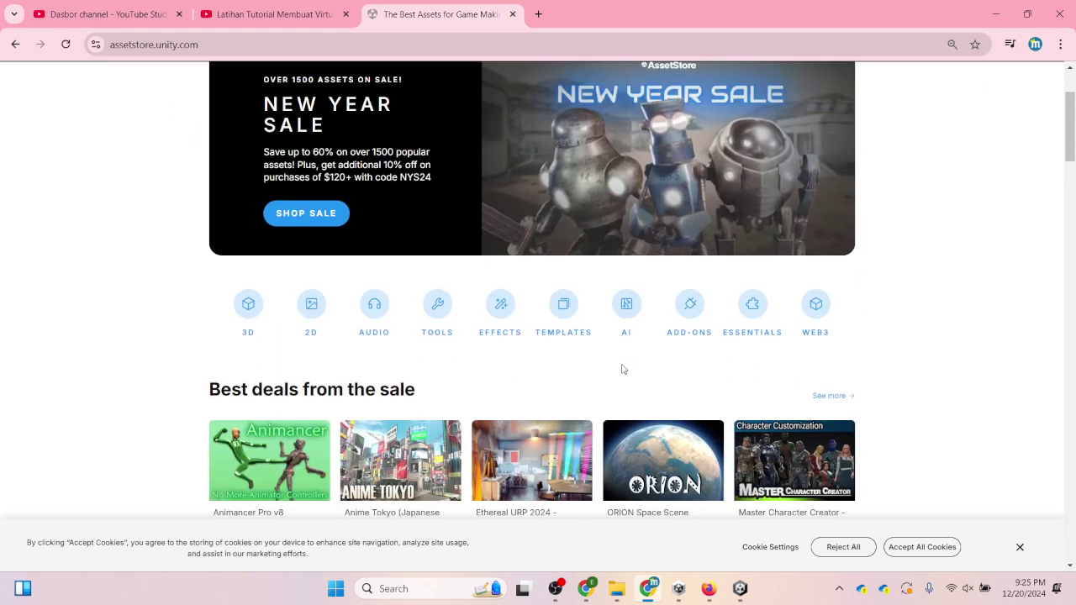
{"action": "left_click", "coordinate": [249, 309]}
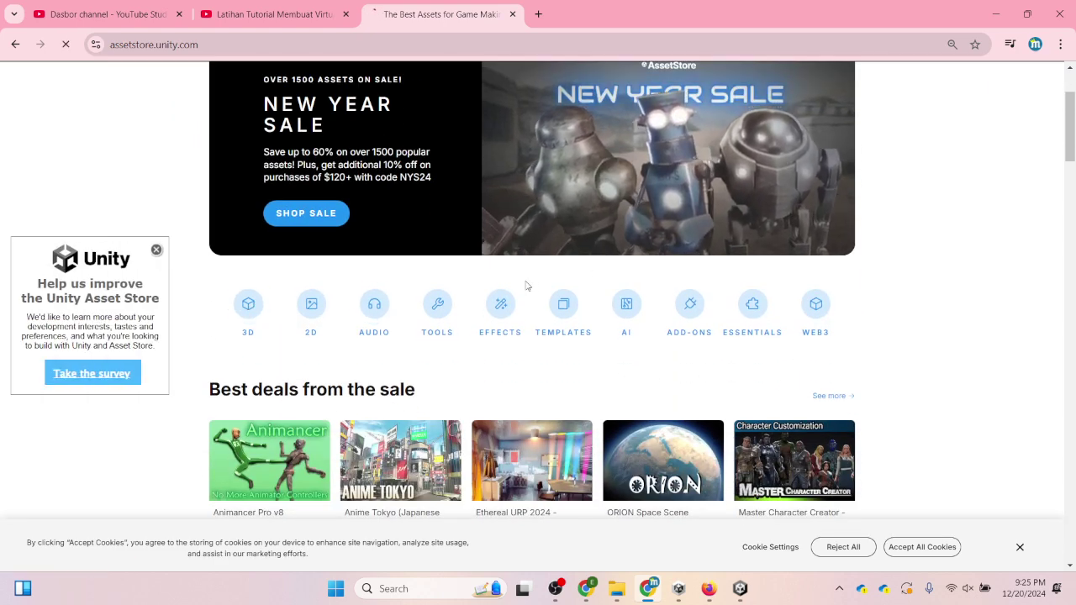
{"action": "scroll", "coordinate": [519, 289], "scroll_direction": "down", "scroll_amount": 2}
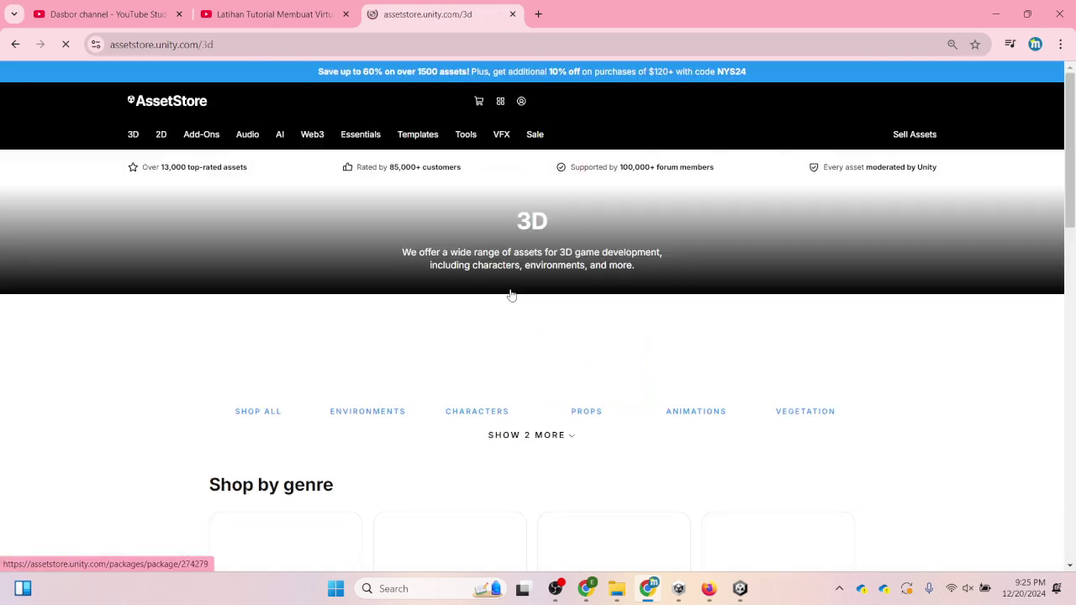
{"action": "scroll", "coordinate": [542, 292], "scroll_direction": "down", "scroll_amount": 5}
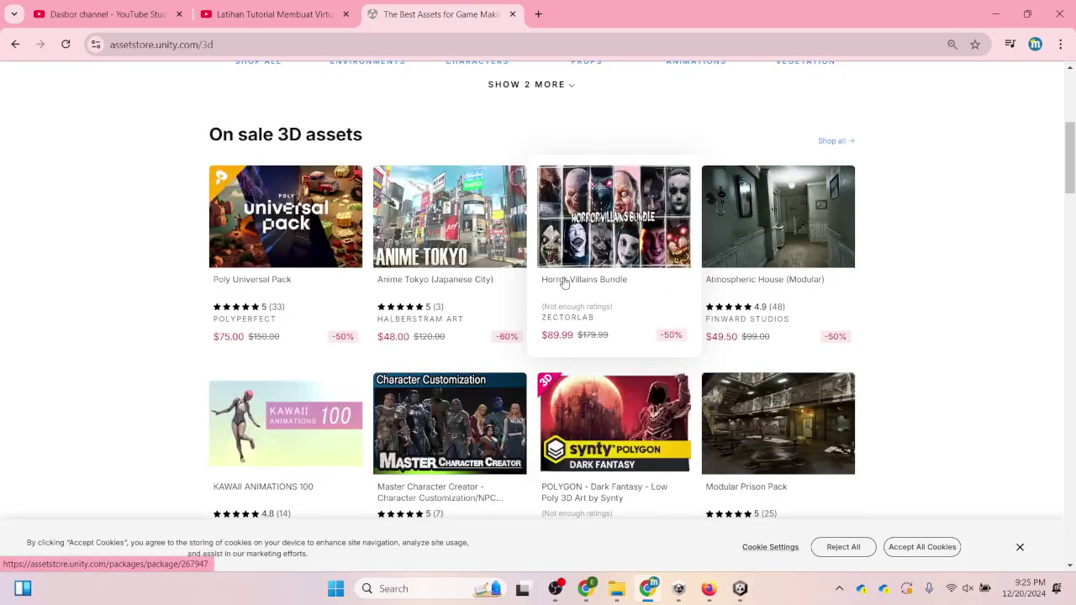
Step: Return to Unity, check how the plane and cube appear in the Game view, and go back to the Scene view
{"action": "left_click", "coordinate": [998, 20]}
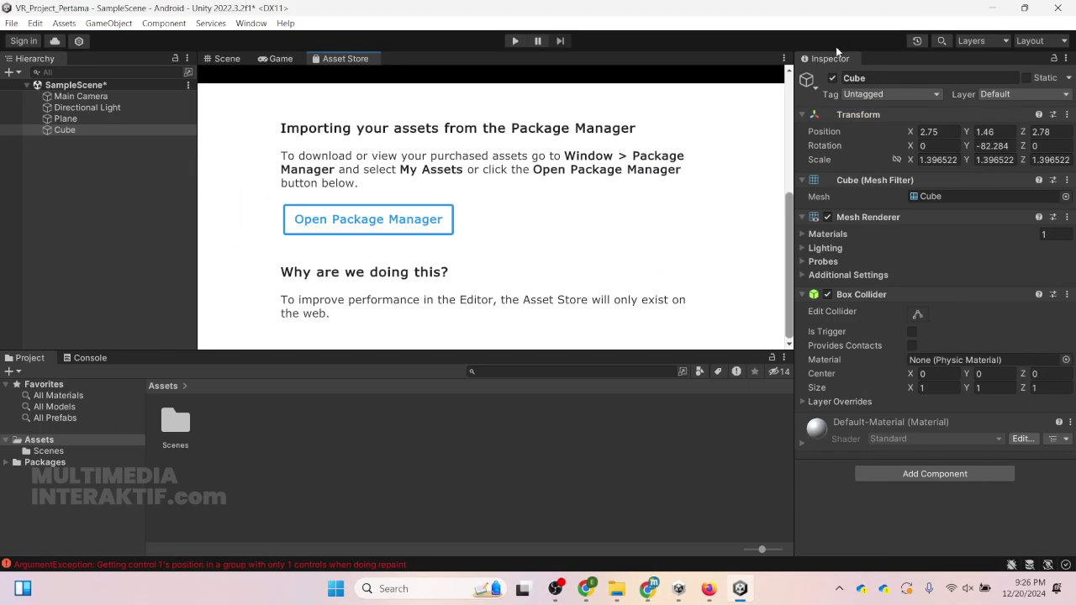
{"action": "left_click", "coordinate": [220, 59]}
{"action": "left_click", "coordinate": [251, 24]}
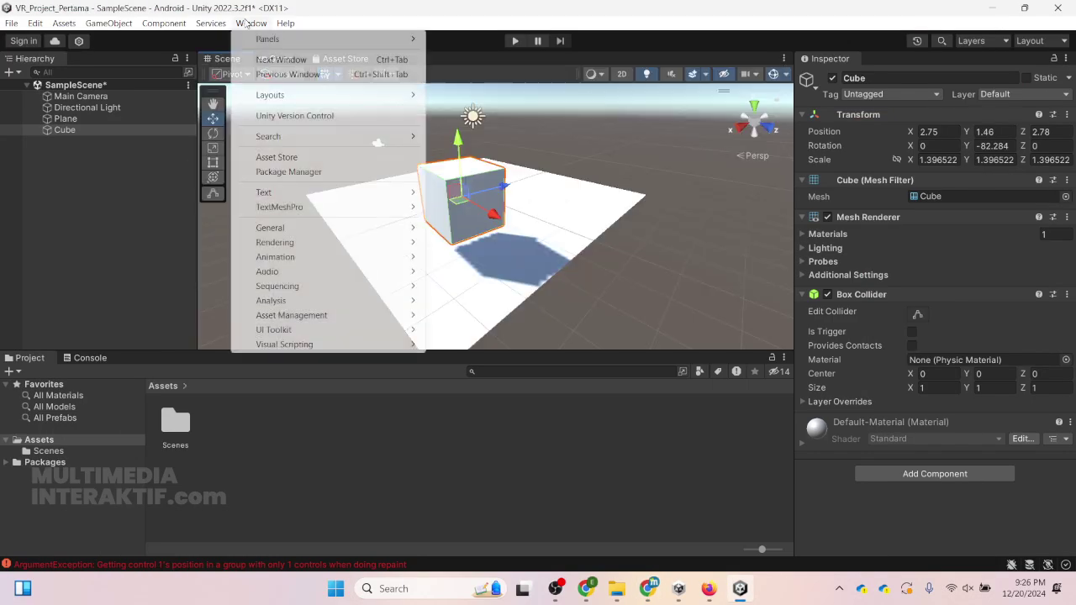
{"action": "left_click", "coordinate": [462, 39]}
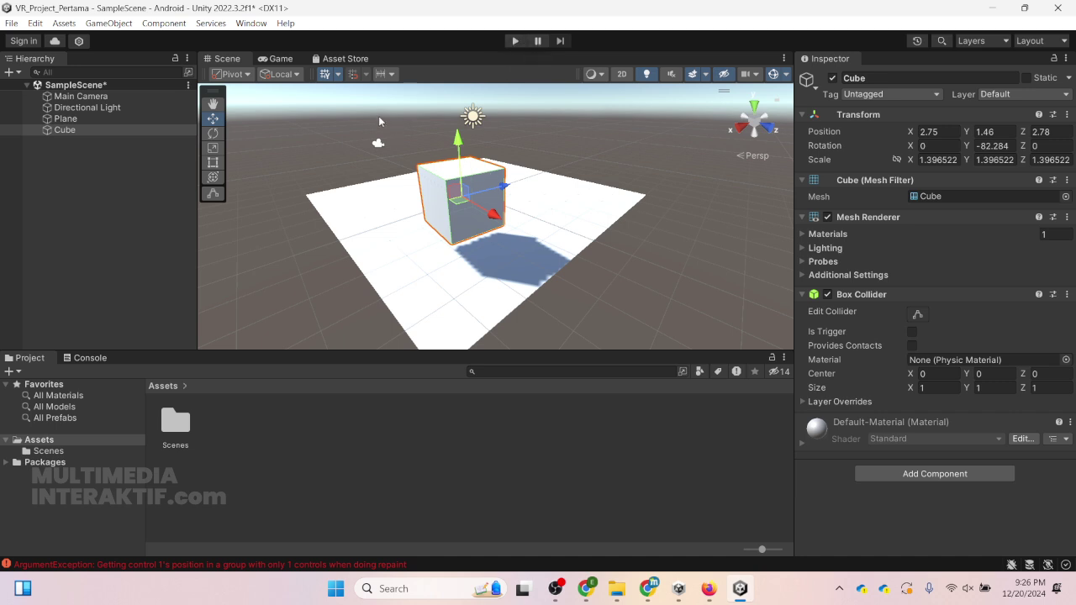
{"action": "left_click", "coordinate": [283, 59]}
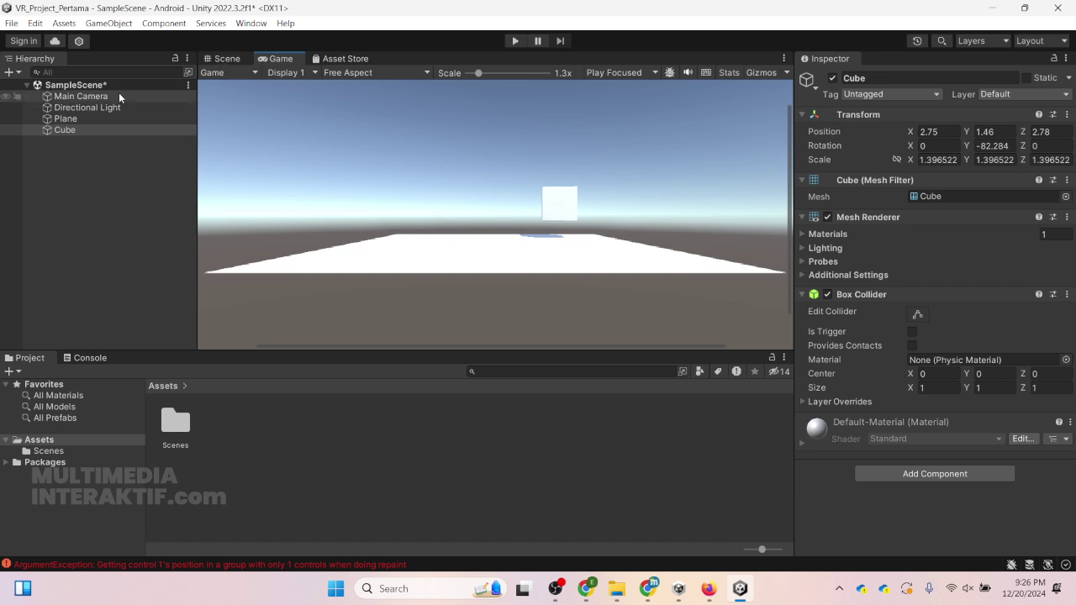
{"action": "left_click", "coordinate": [227, 59]}
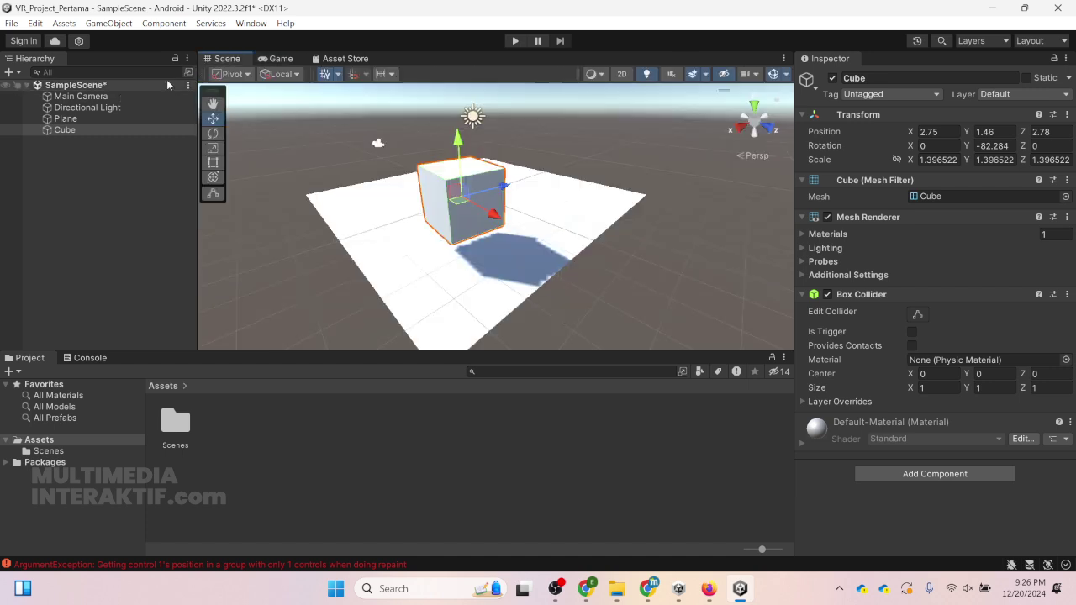
Step: Frame the Main Camera in the scene and move it closer to the cube, to about X 2.11, Y 1.52, Z 0.07
{"action": "left_click", "coordinate": [117, 96]}
{"action": "double_click", "coordinate": [114, 98]}
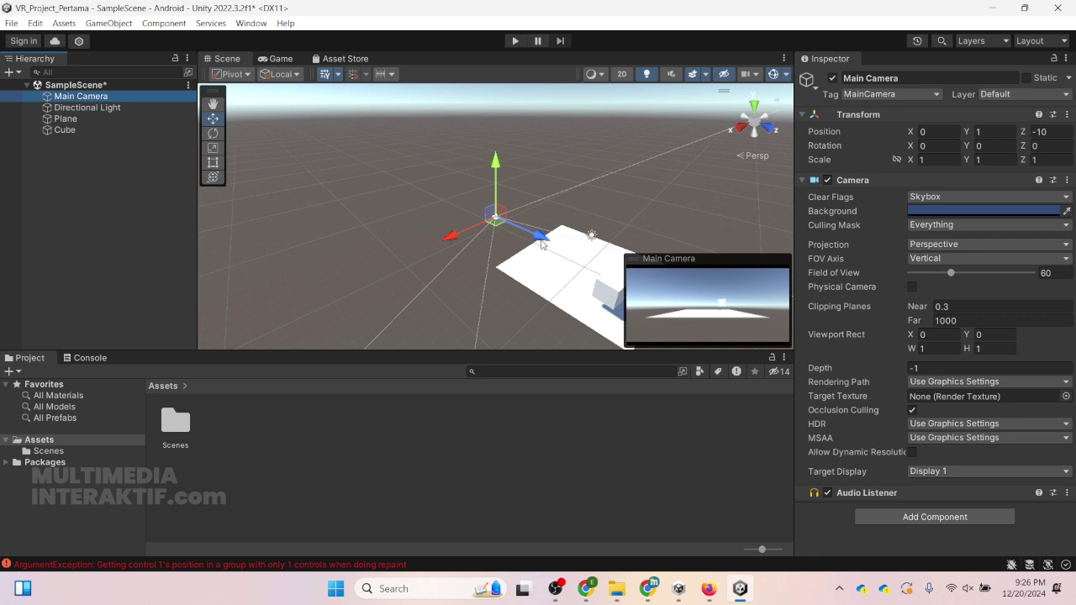
{"action": "right_click_drag", "start_coordinate": [542, 244], "coordinate": [455, 266]}
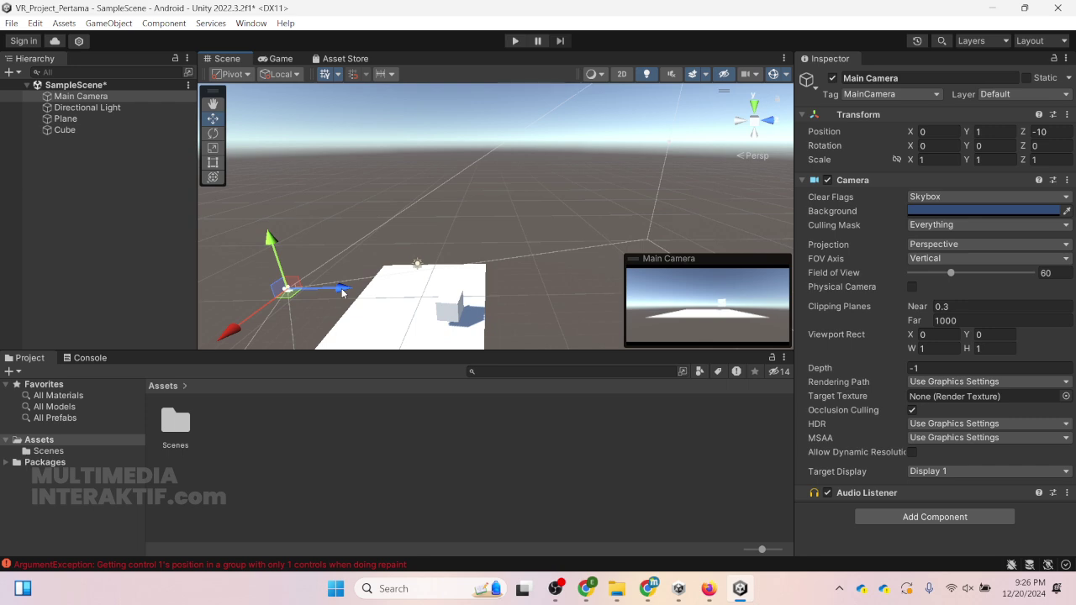
{"action": "left_click_drag", "start_coordinate": [342, 293], "coordinate": [386, 339]}
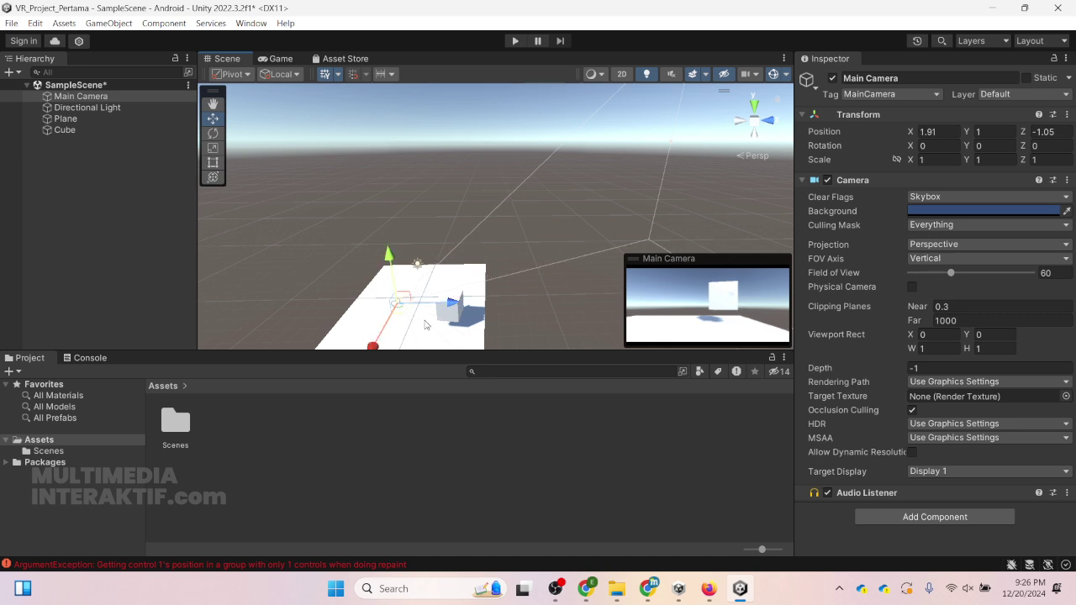
{"action": "left_click_drag", "start_coordinate": [455, 308], "coordinate": [396, 353]}
{"action": "left_click_drag", "start_coordinate": [405, 257], "coordinate": [405, 257]}
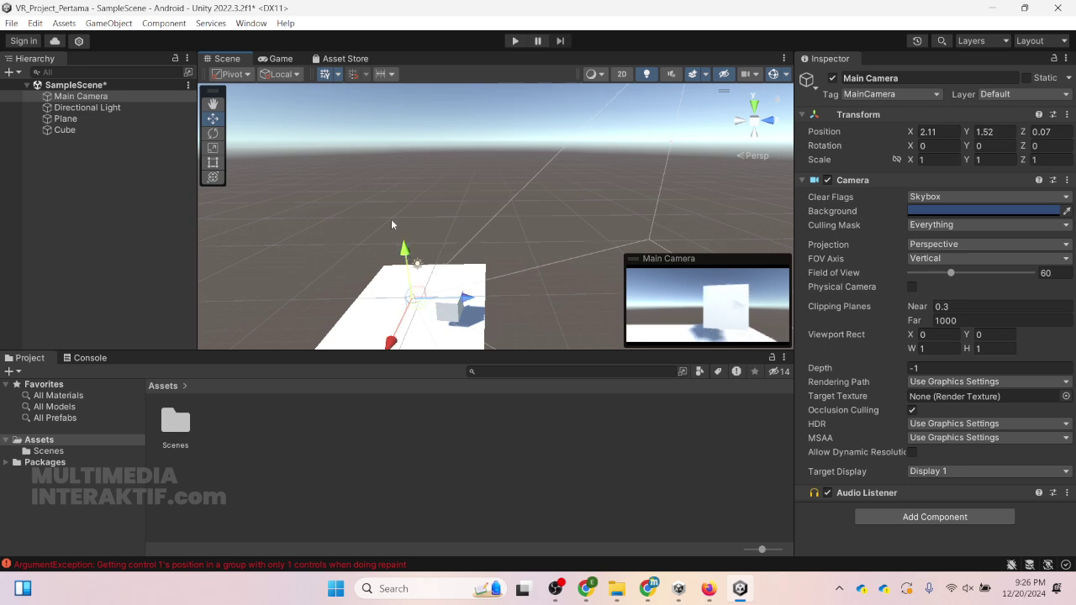
Step: Check the camera's framing in the Game view and move the Main Camera to about X 2.65, Y 1.48, Z 0.26
{"action": "left_click", "coordinate": [283, 60]}
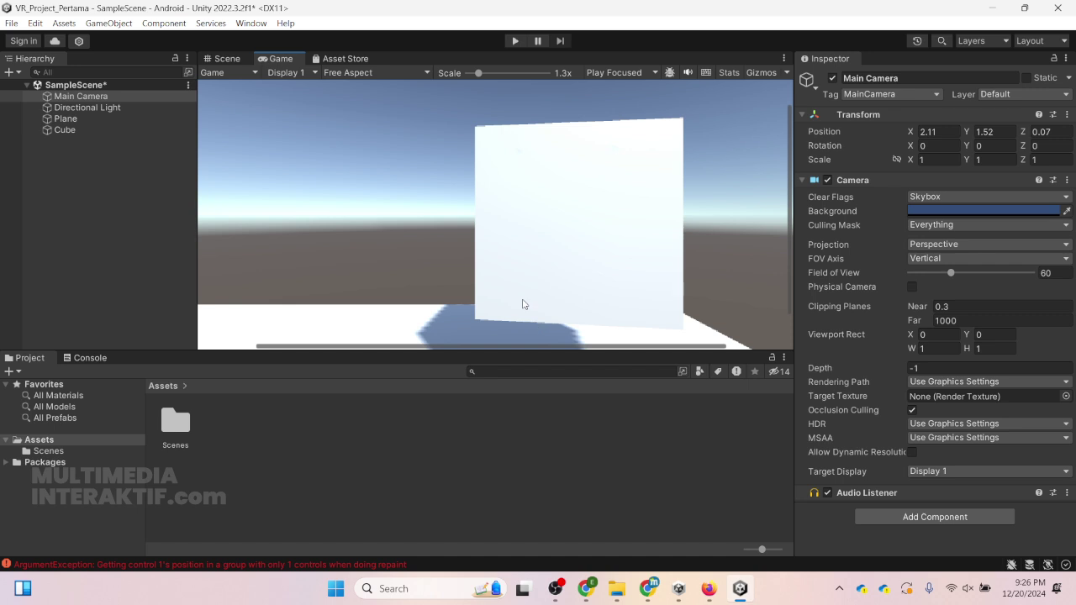
{"action": "left_click", "coordinate": [226, 60]}
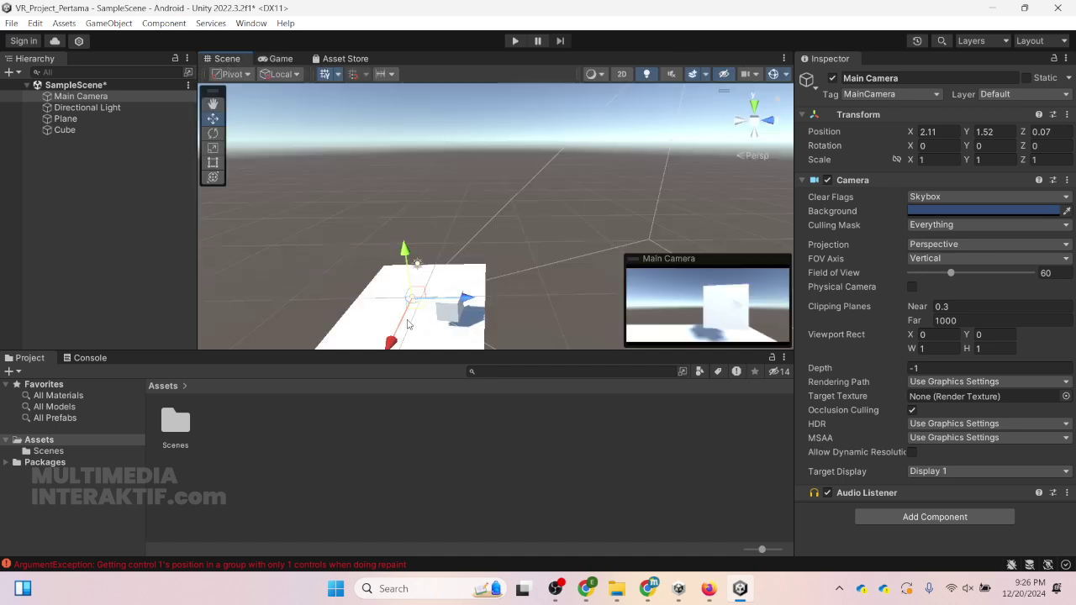
{"action": "left_click_drag", "start_coordinate": [404, 324], "coordinate": [420, 317]}
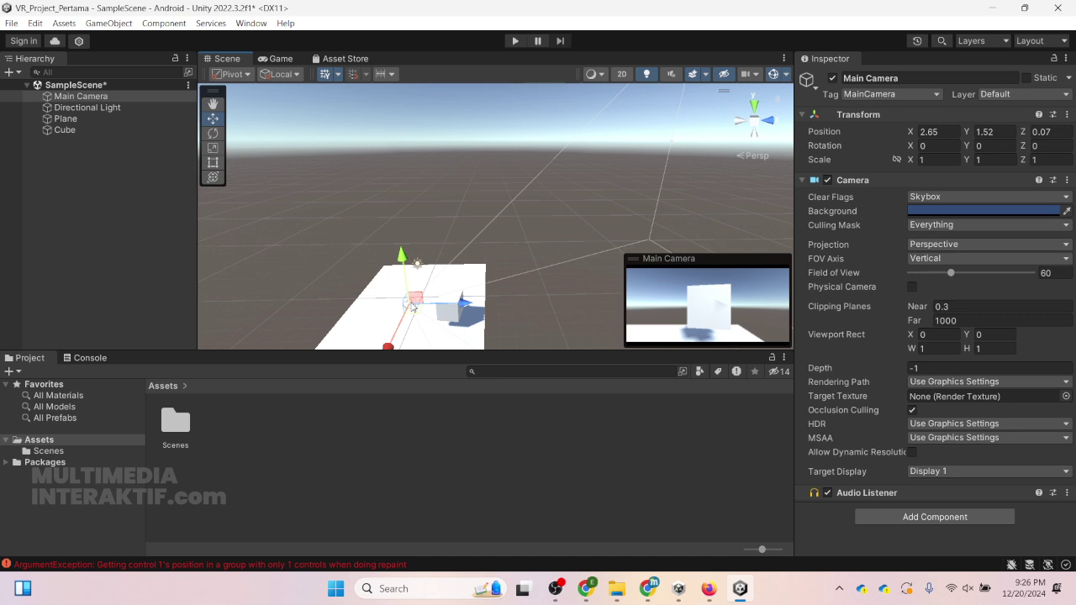
{"action": "left_click_drag", "start_coordinate": [405, 290], "coordinate": [467, 304]}
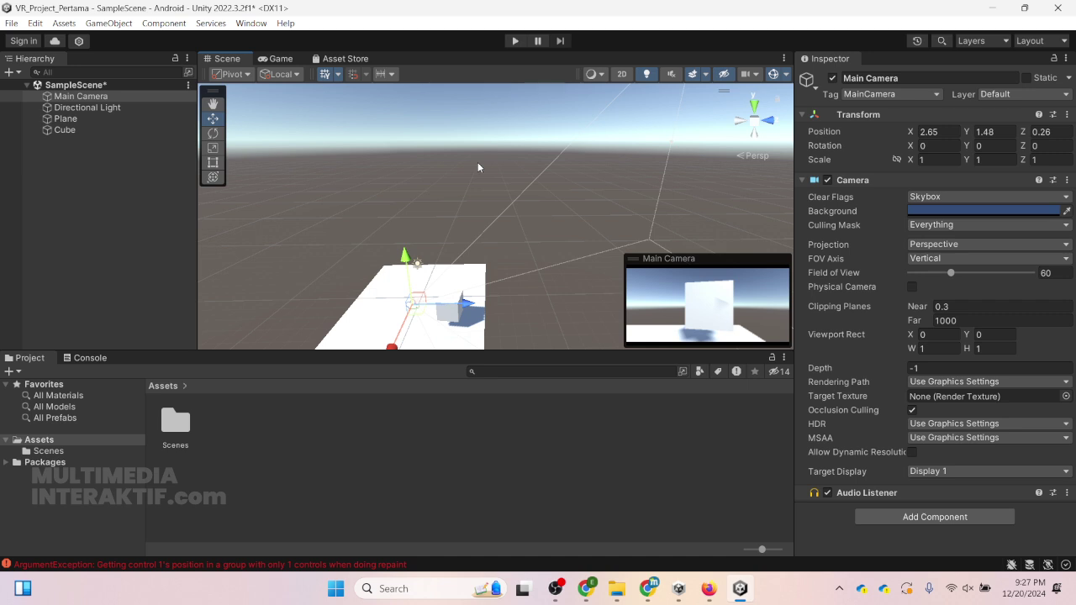
Step: Search the components available for the Main Camera for "rigid" and "mesh", and close the component list without adding any
{"action": "left_click", "coordinate": [161, 189]}
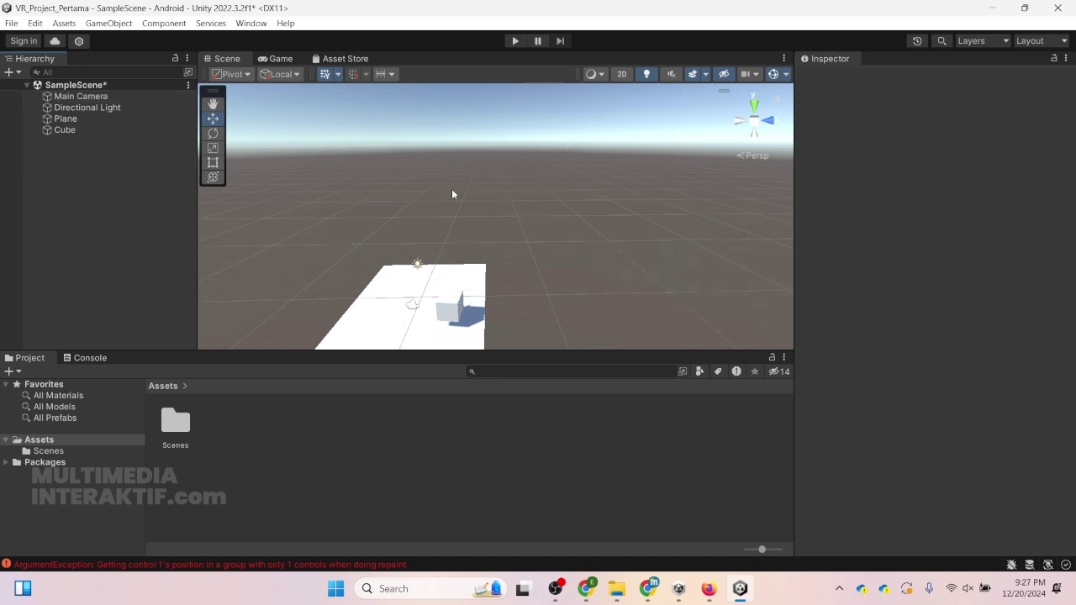
{"action": "left_click", "coordinate": [168, 108]}
{"action": "left_click", "coordinate": [168, 96]}
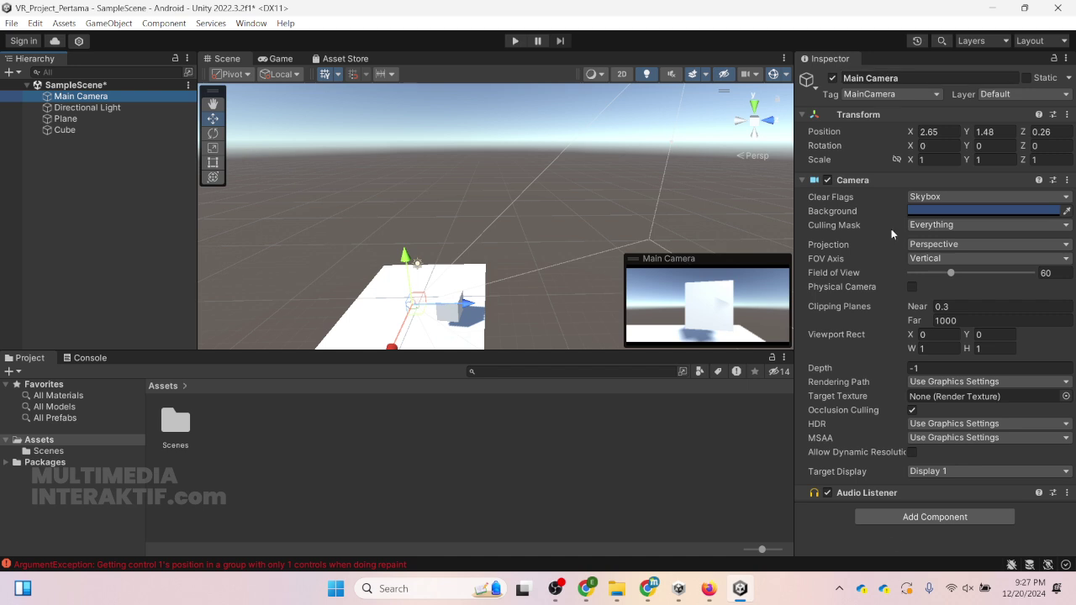
{"action": "left_click", "coordinate": [907, 517]}
{"action": "scroll", "coordinate": [961, 488], "scroll_direction": "down", "scroll_amount": 1}
{"action": "scroll", "coordinate": [941, 506], "scroll_direction": "up", "scroll_amount": 1}
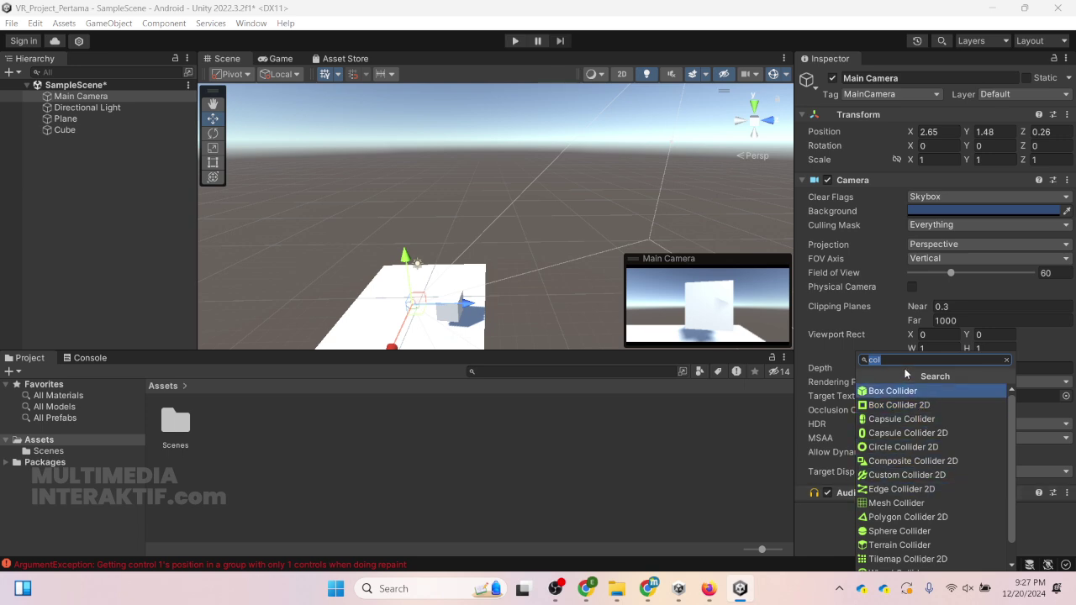
{"action": "type", "text": "rigid"}
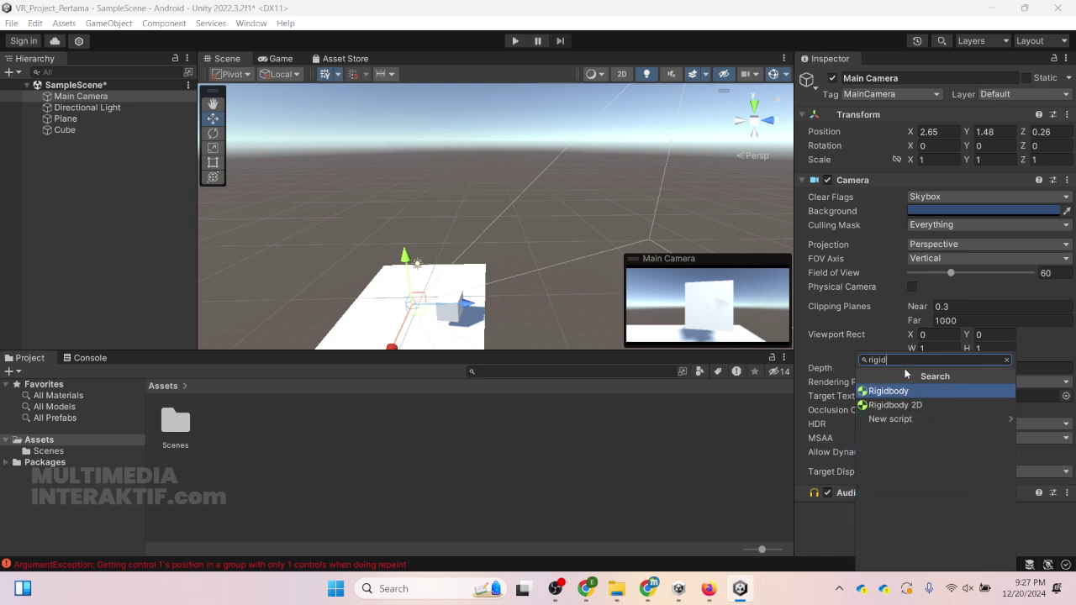
{"action": "key", "text": "ctrl+a"}
{"action": "type", "text": "mesh"}
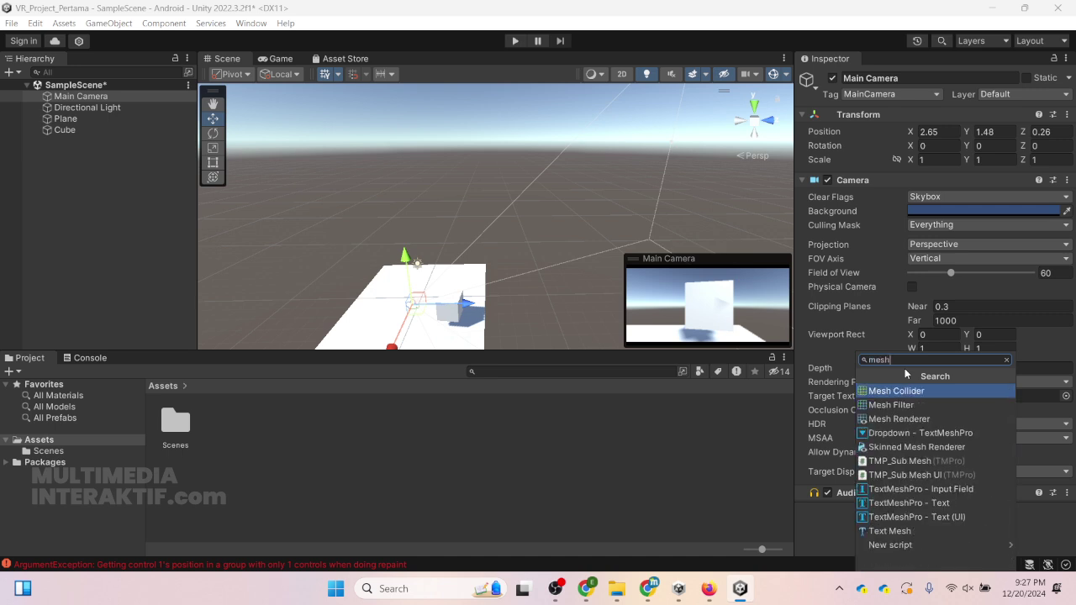
{"action": "left_click", "coordinate": [874, 328]}
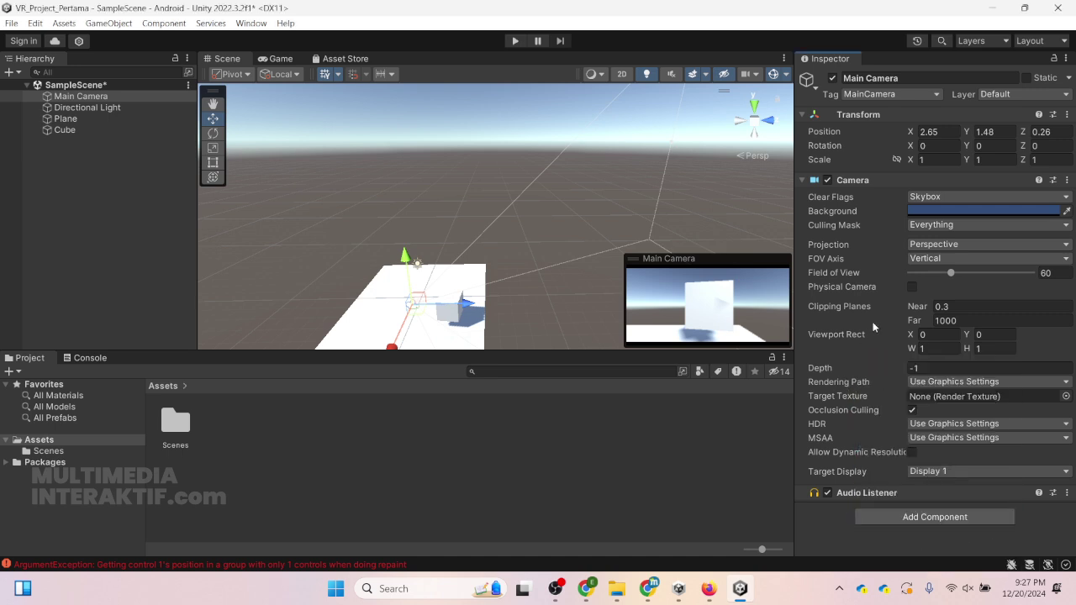